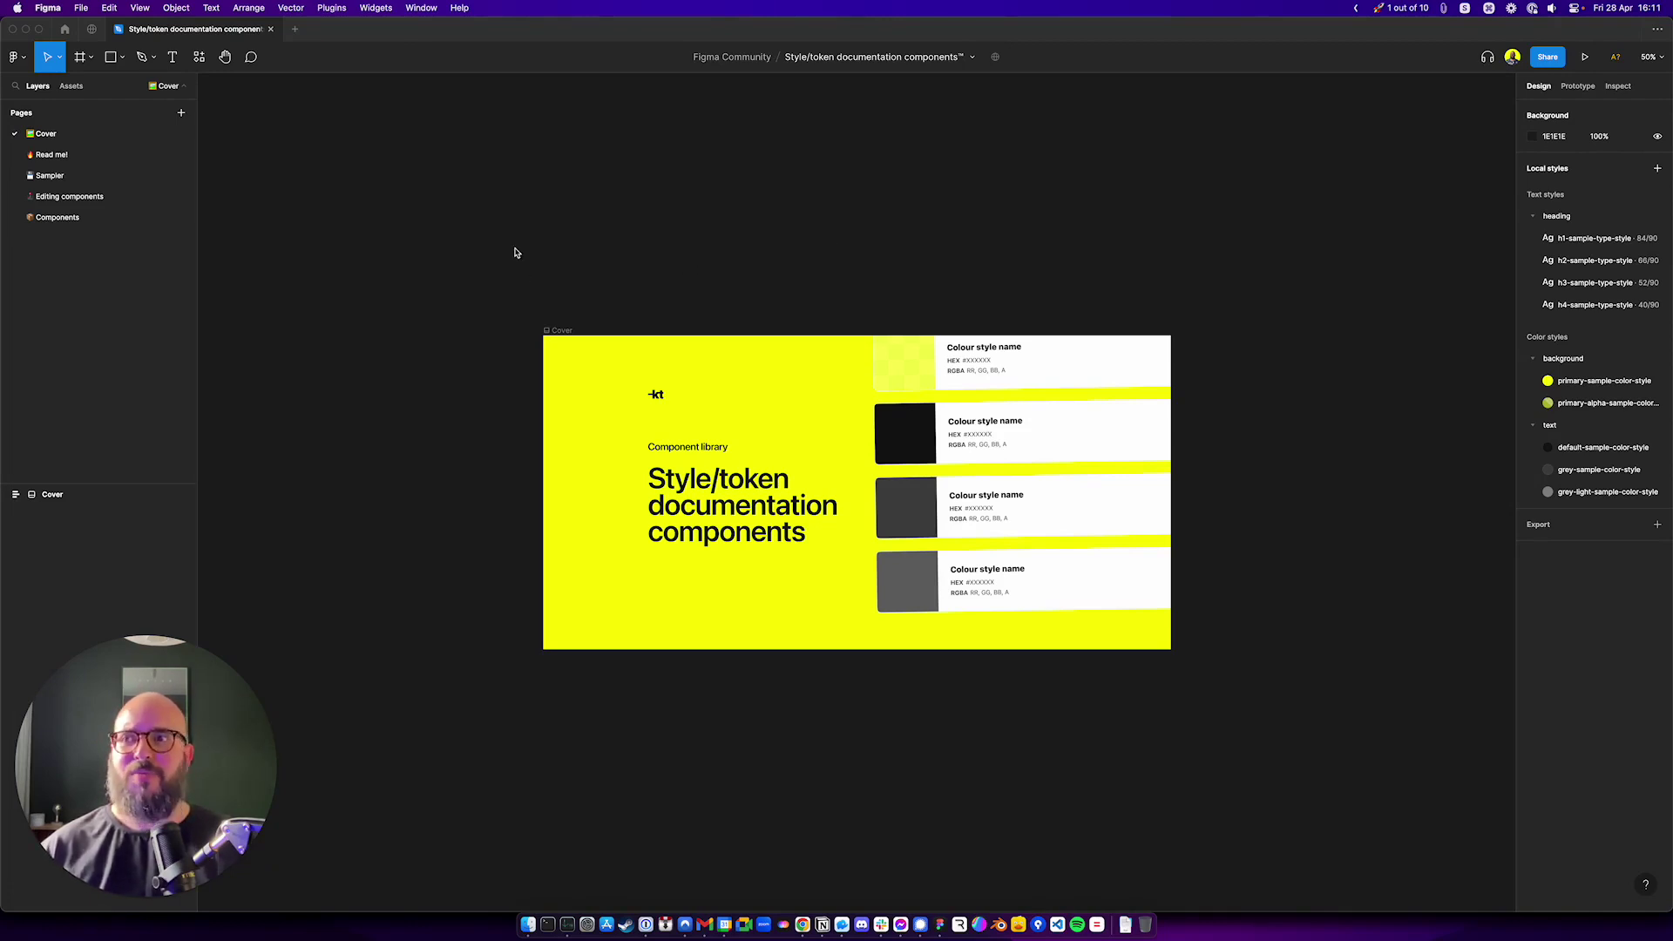
Step: Open the Read me! page to view its changelog and written instructions
click(90, 158)
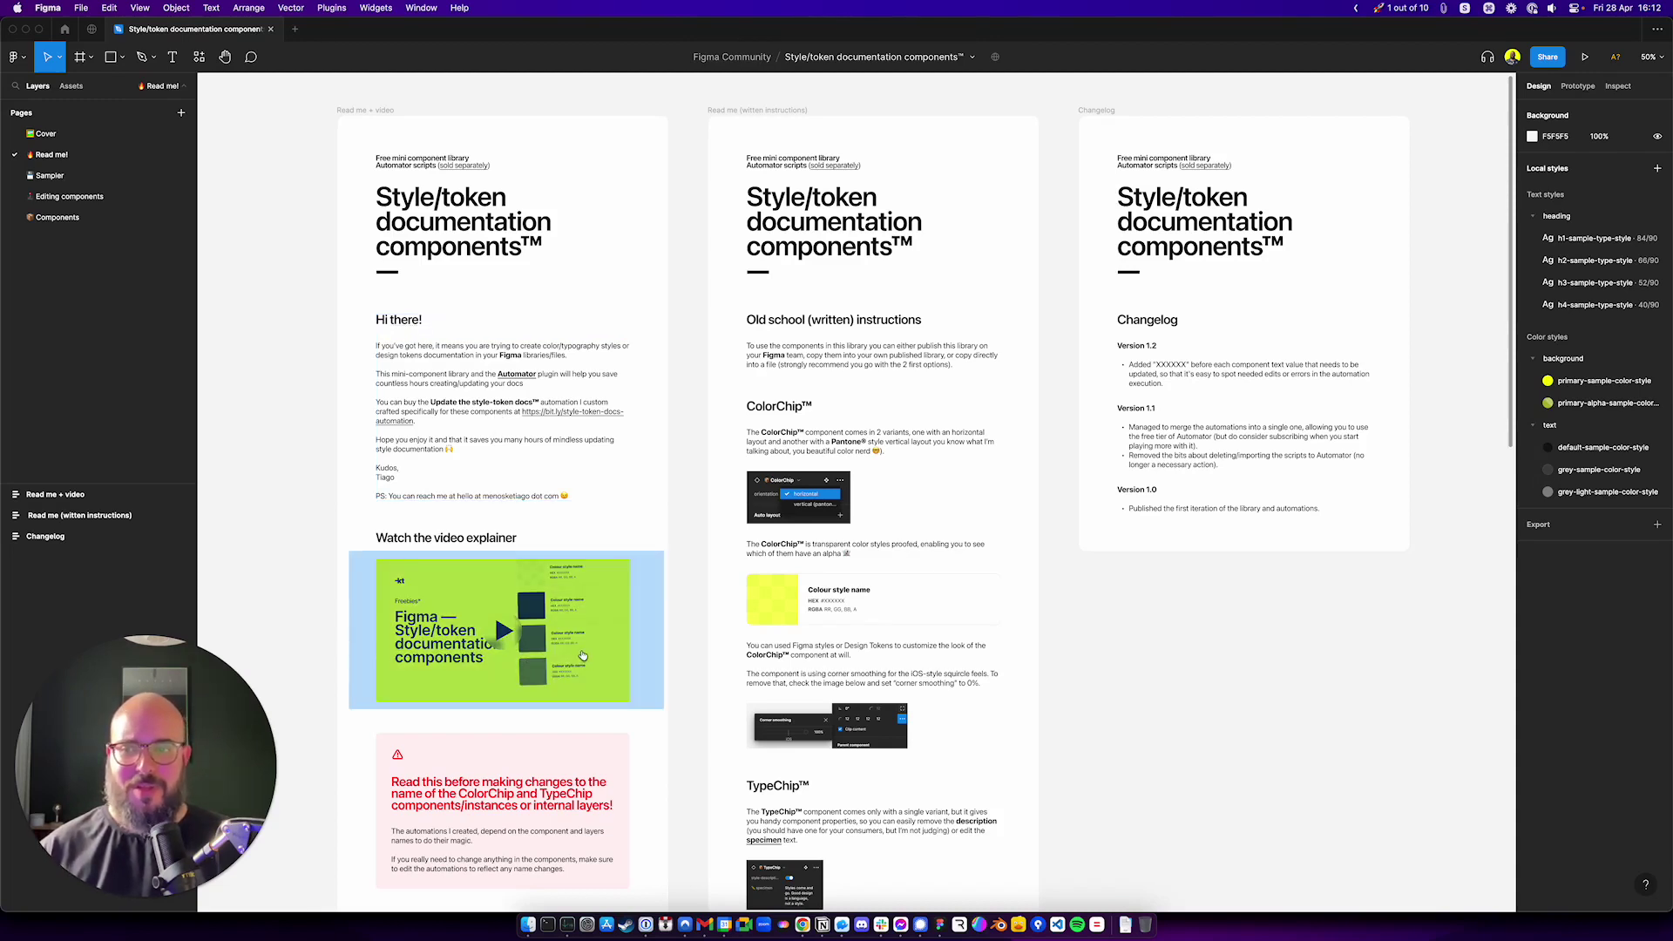
mouse_move(584, 654)
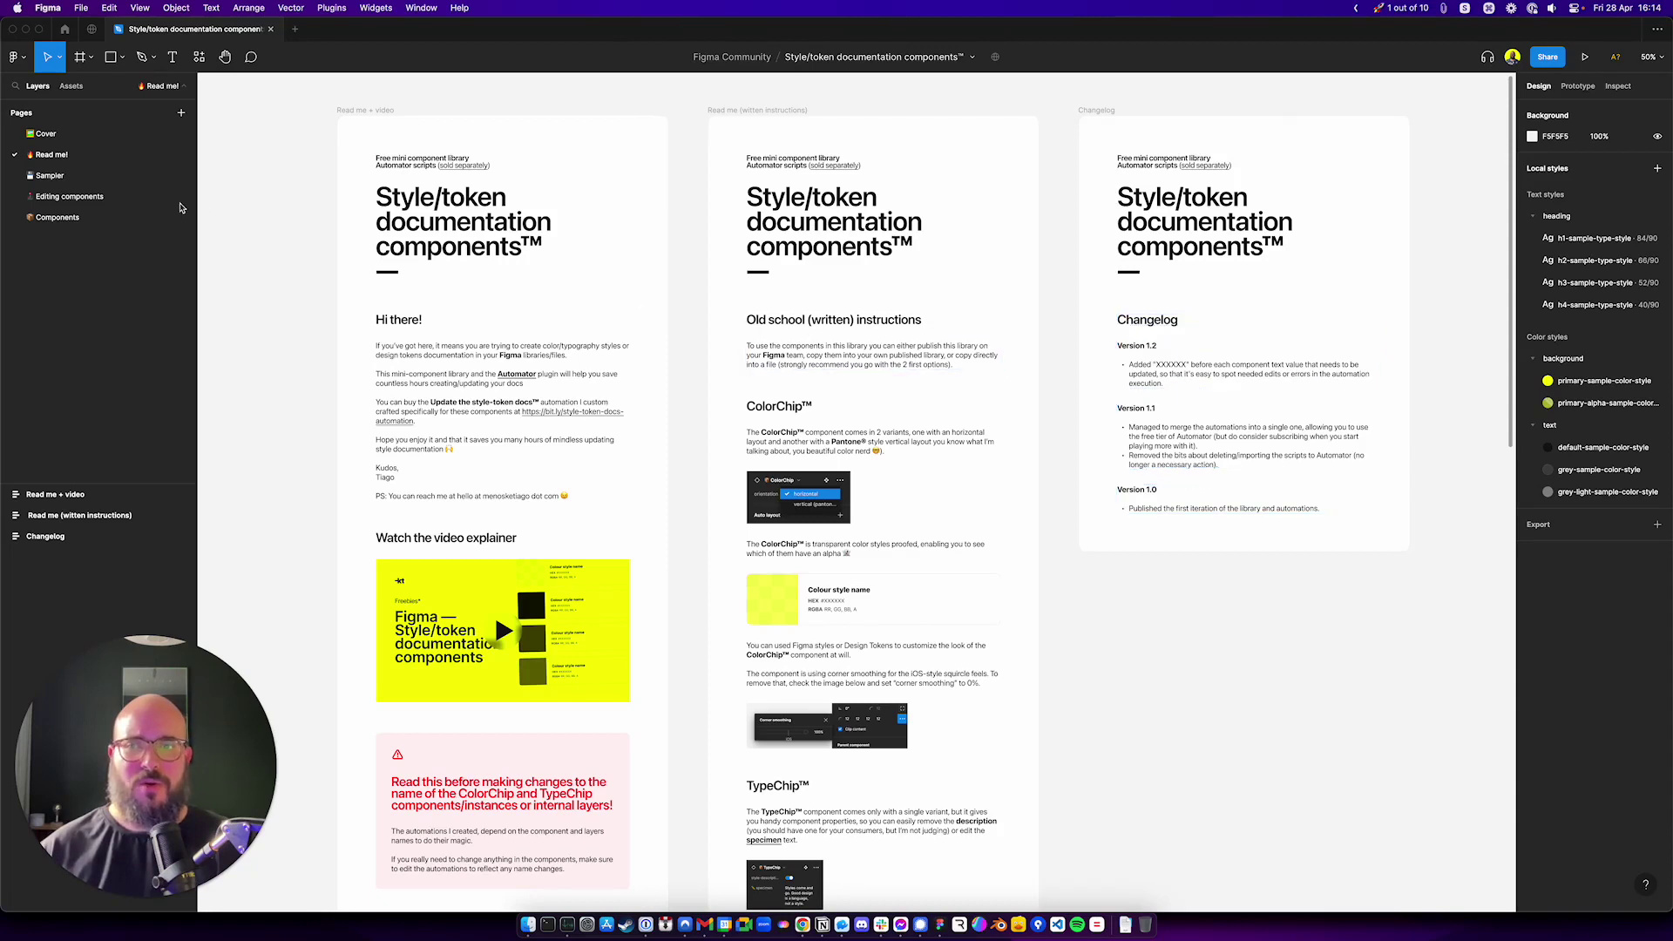
click(85, 226)
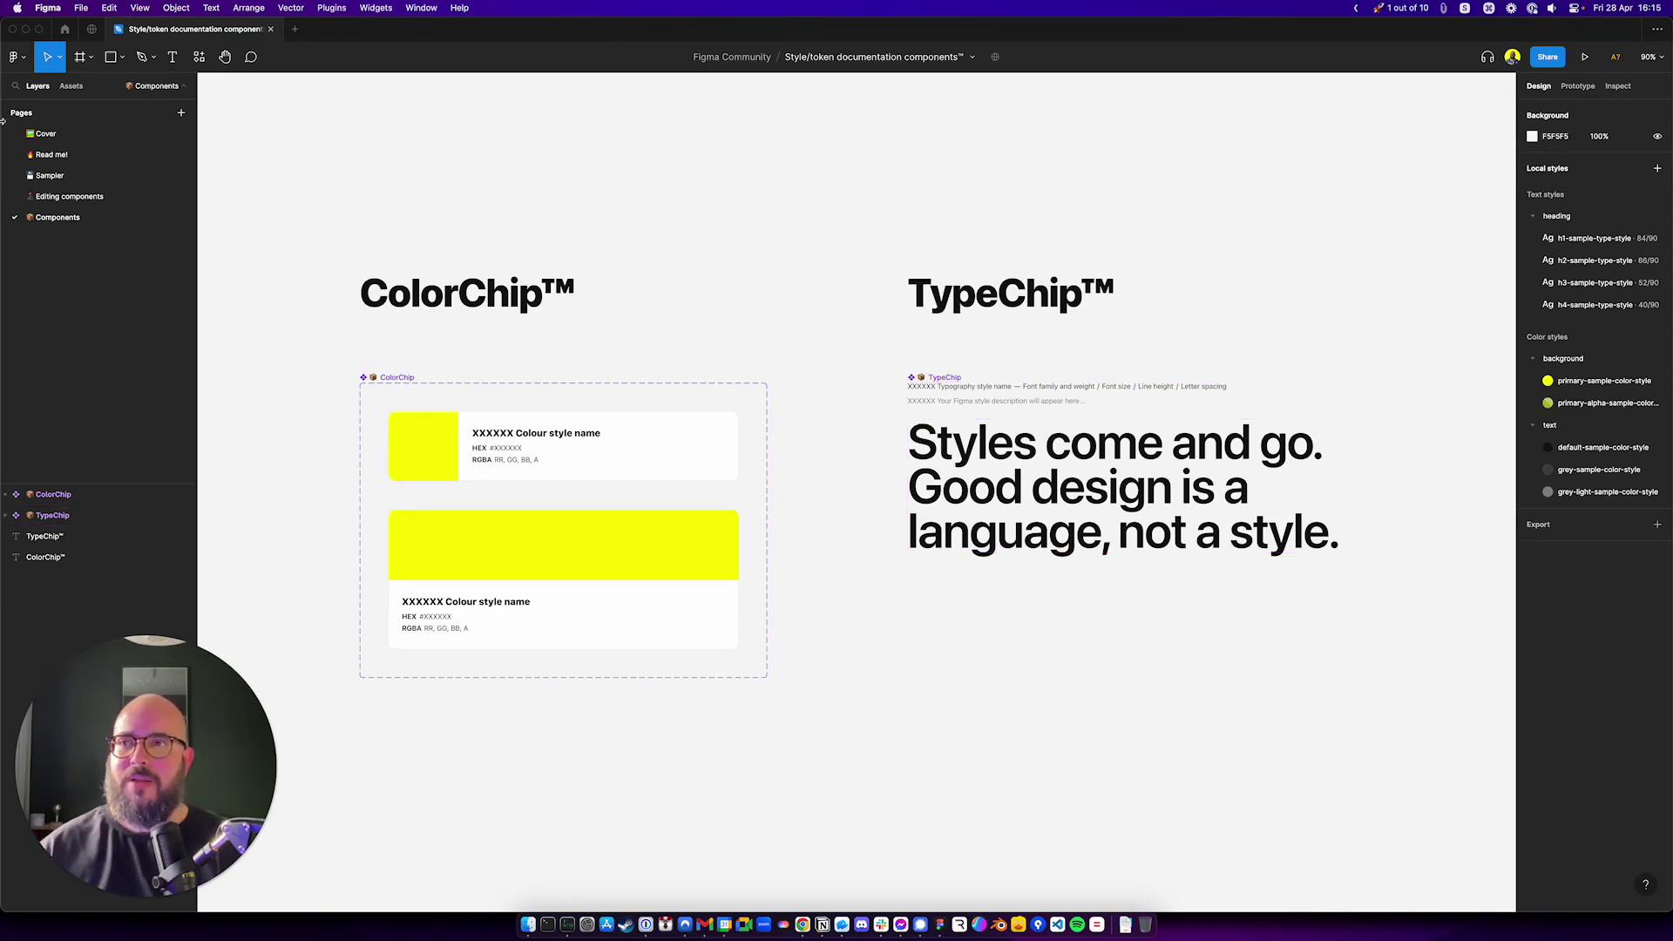
Step: On the Editing components page, give the top ColorChip's swatch the primary-alpha colour style
click(63, 202)
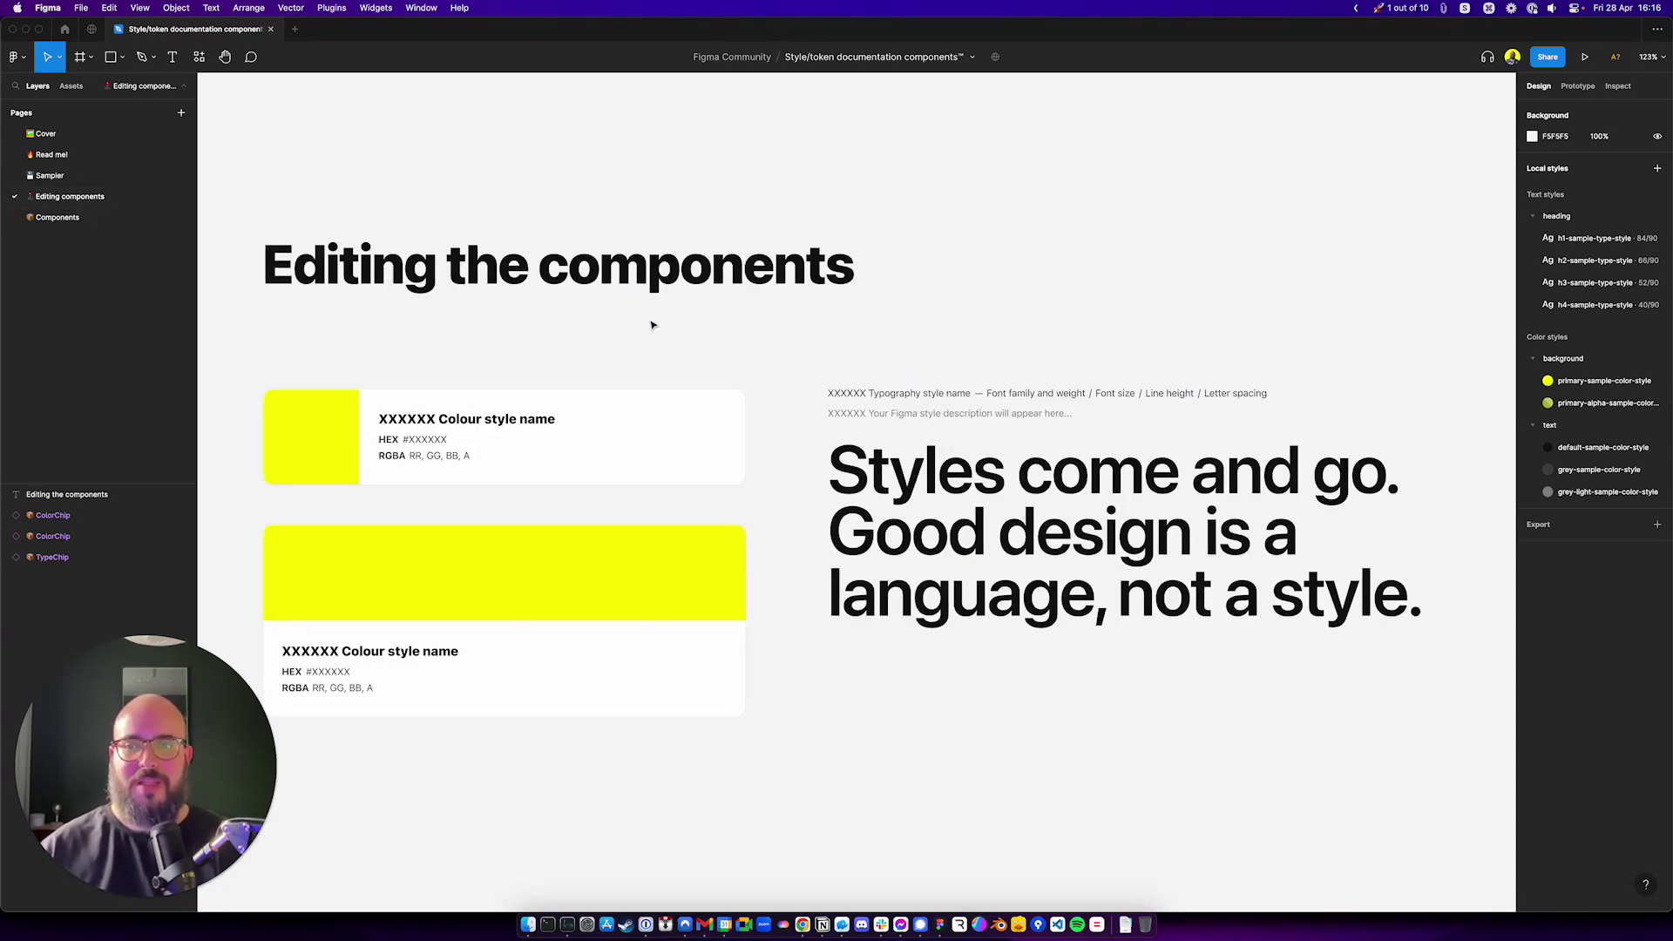
click(529, 471)
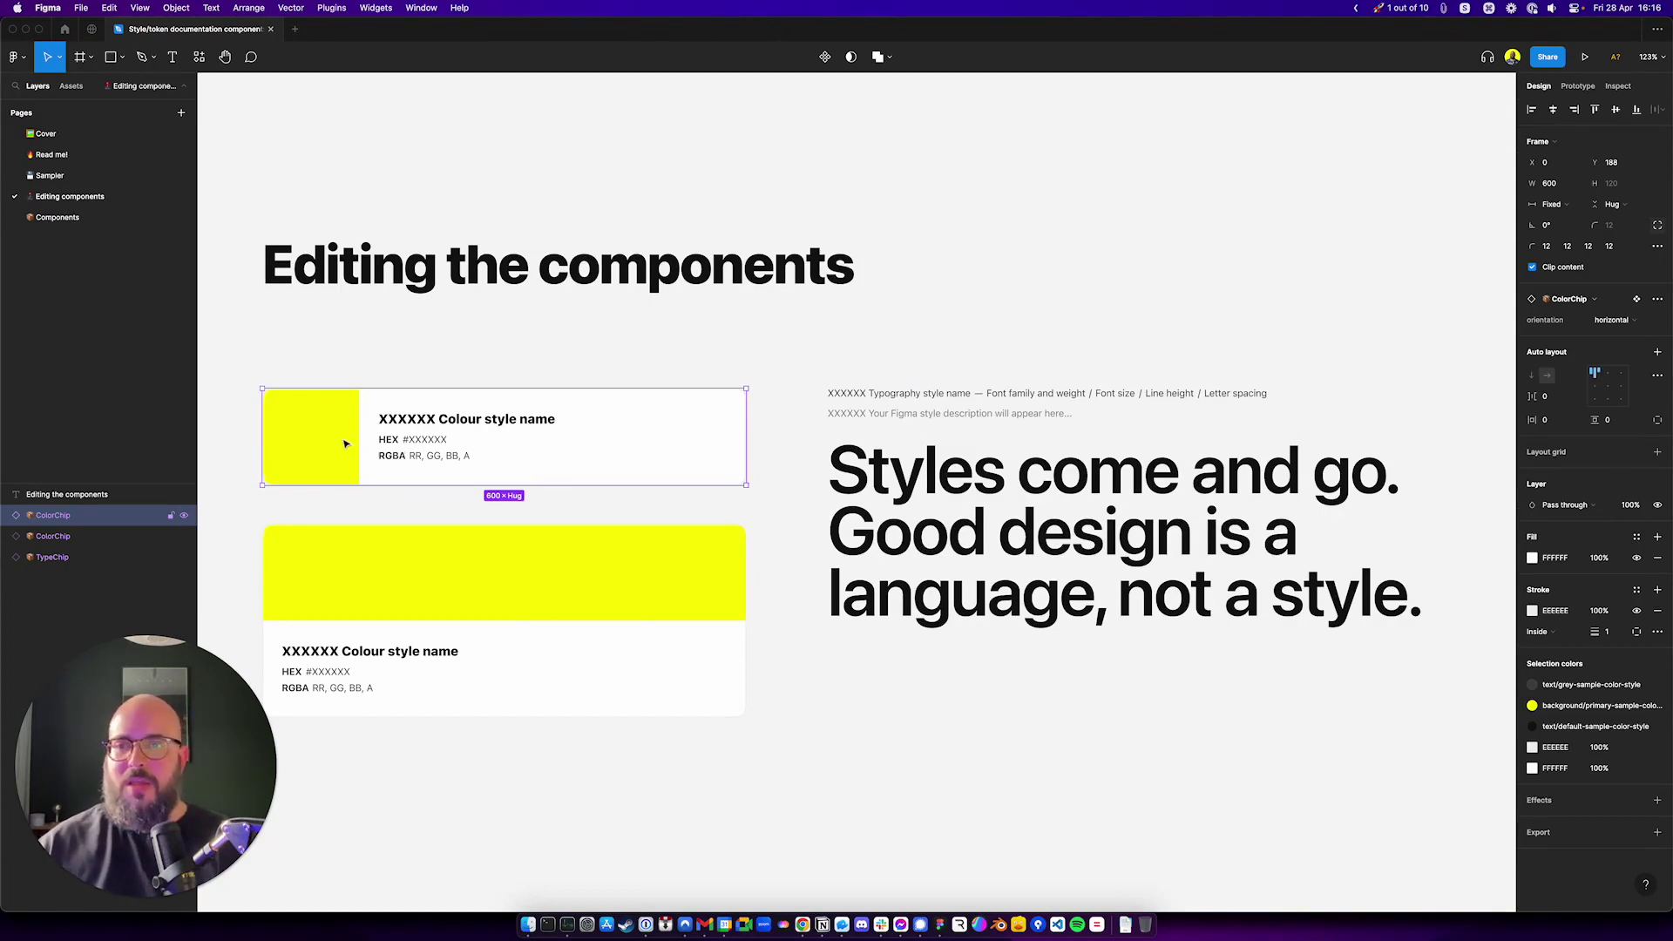
super+click(337, 440)
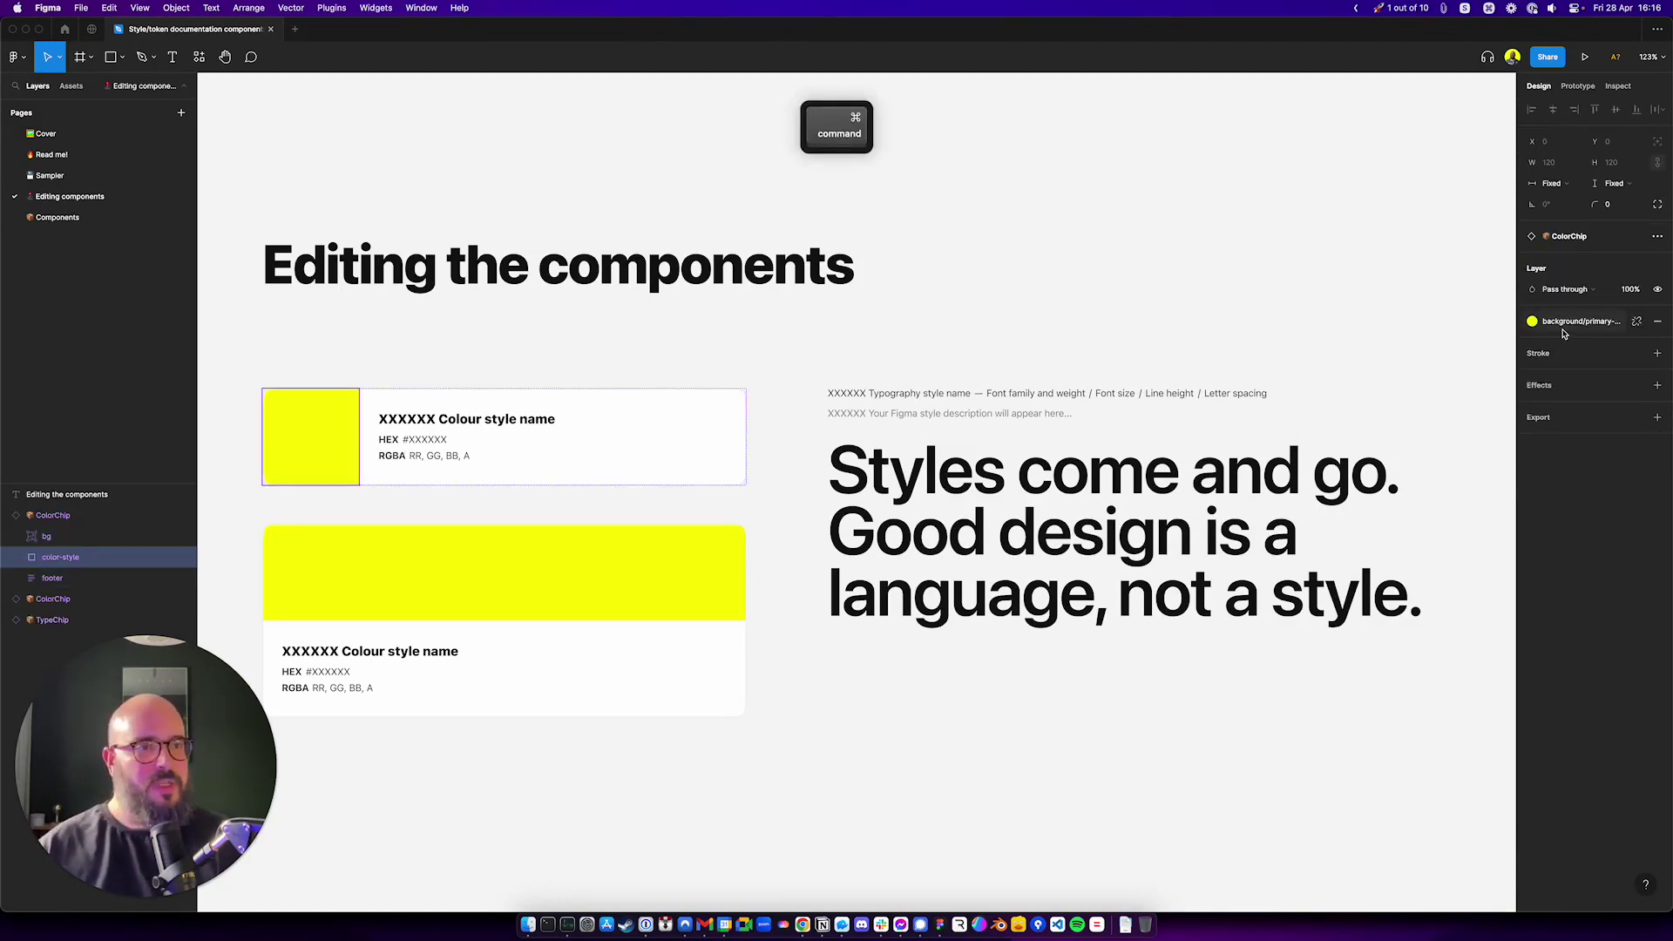
click(1594, 320)
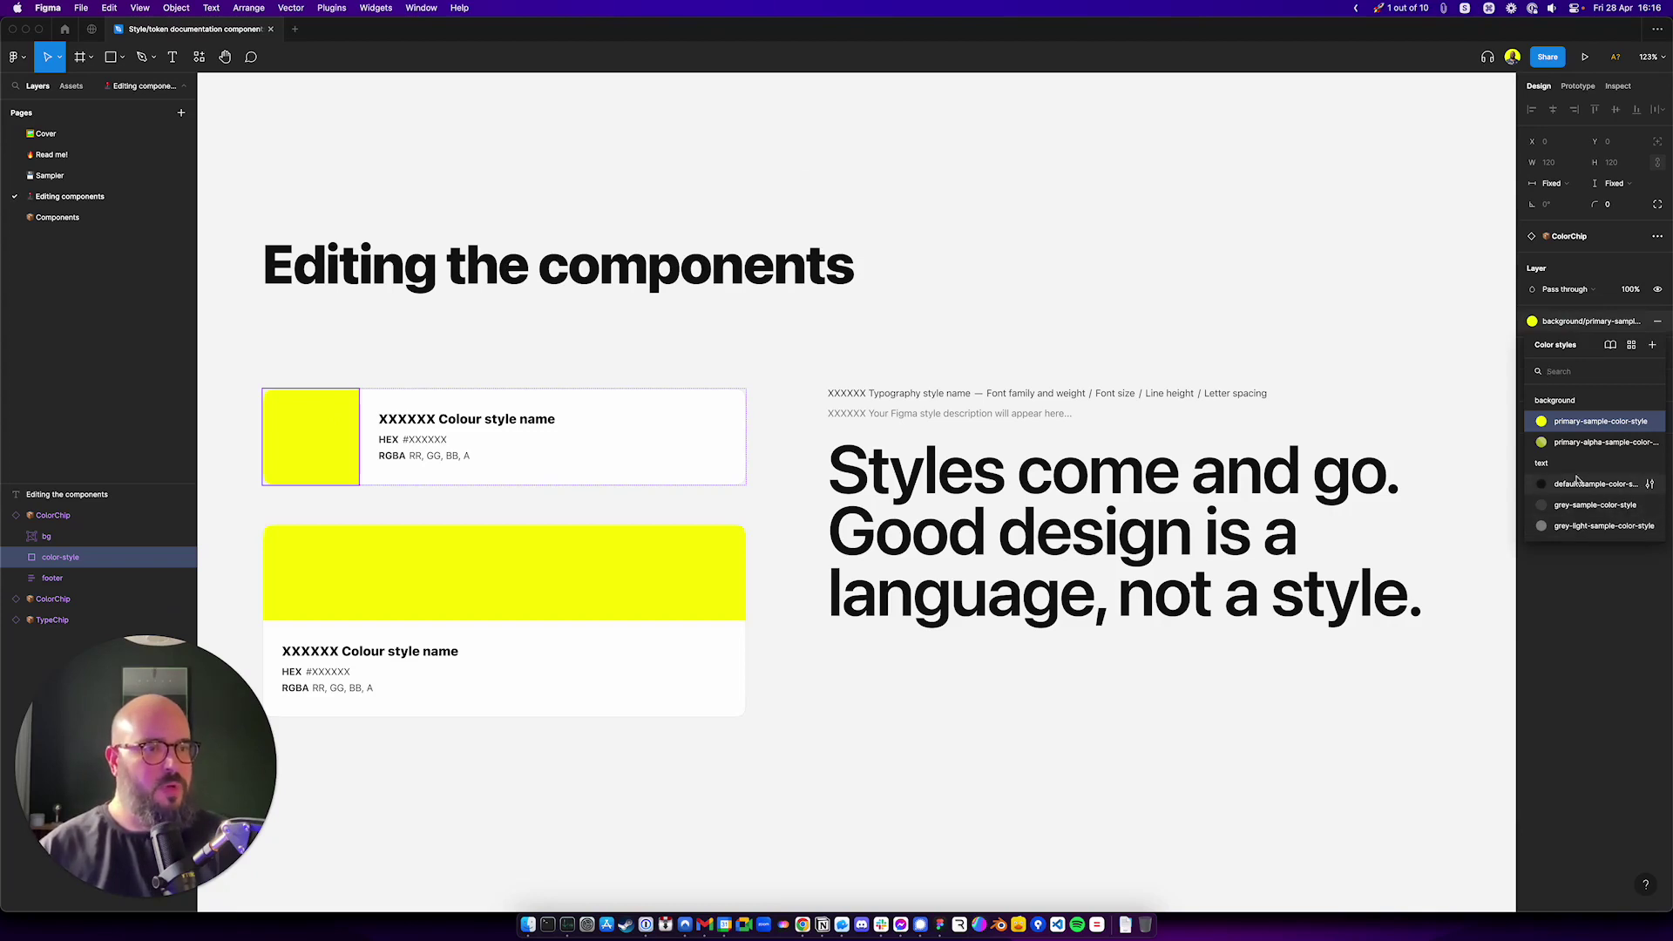
click(1605, 442)
Step: Apply the primary-alpha colour style to the lower ColorChip's swatch as well
super+click(635, 601)
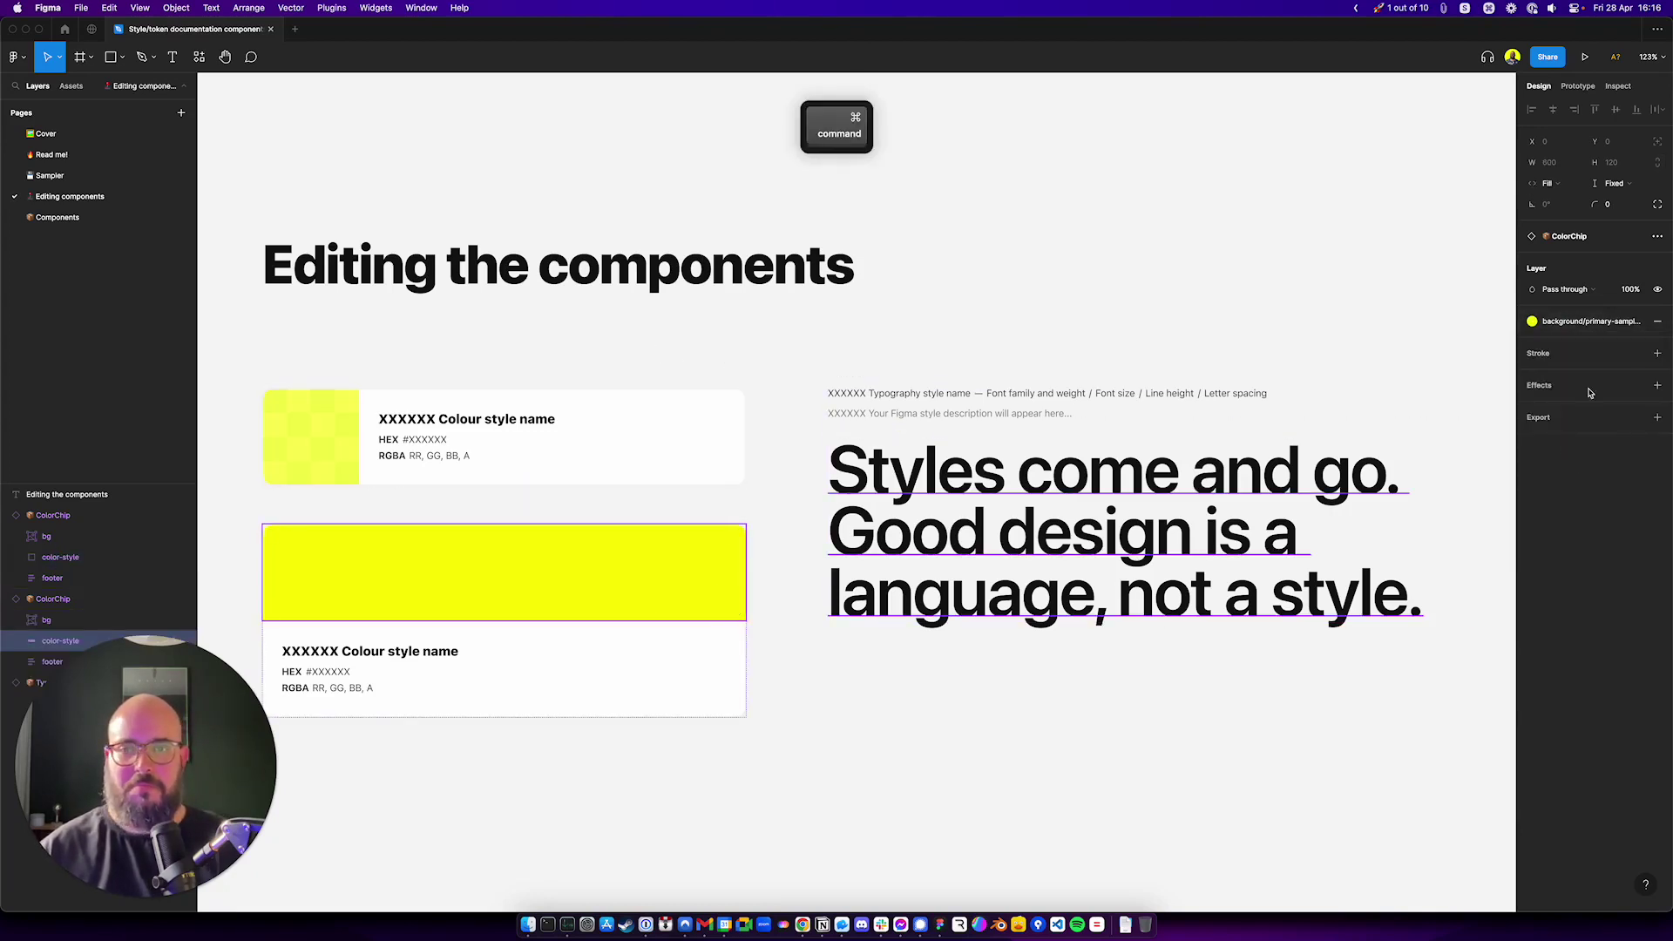
click(1606, 321)
click(1606, 442)
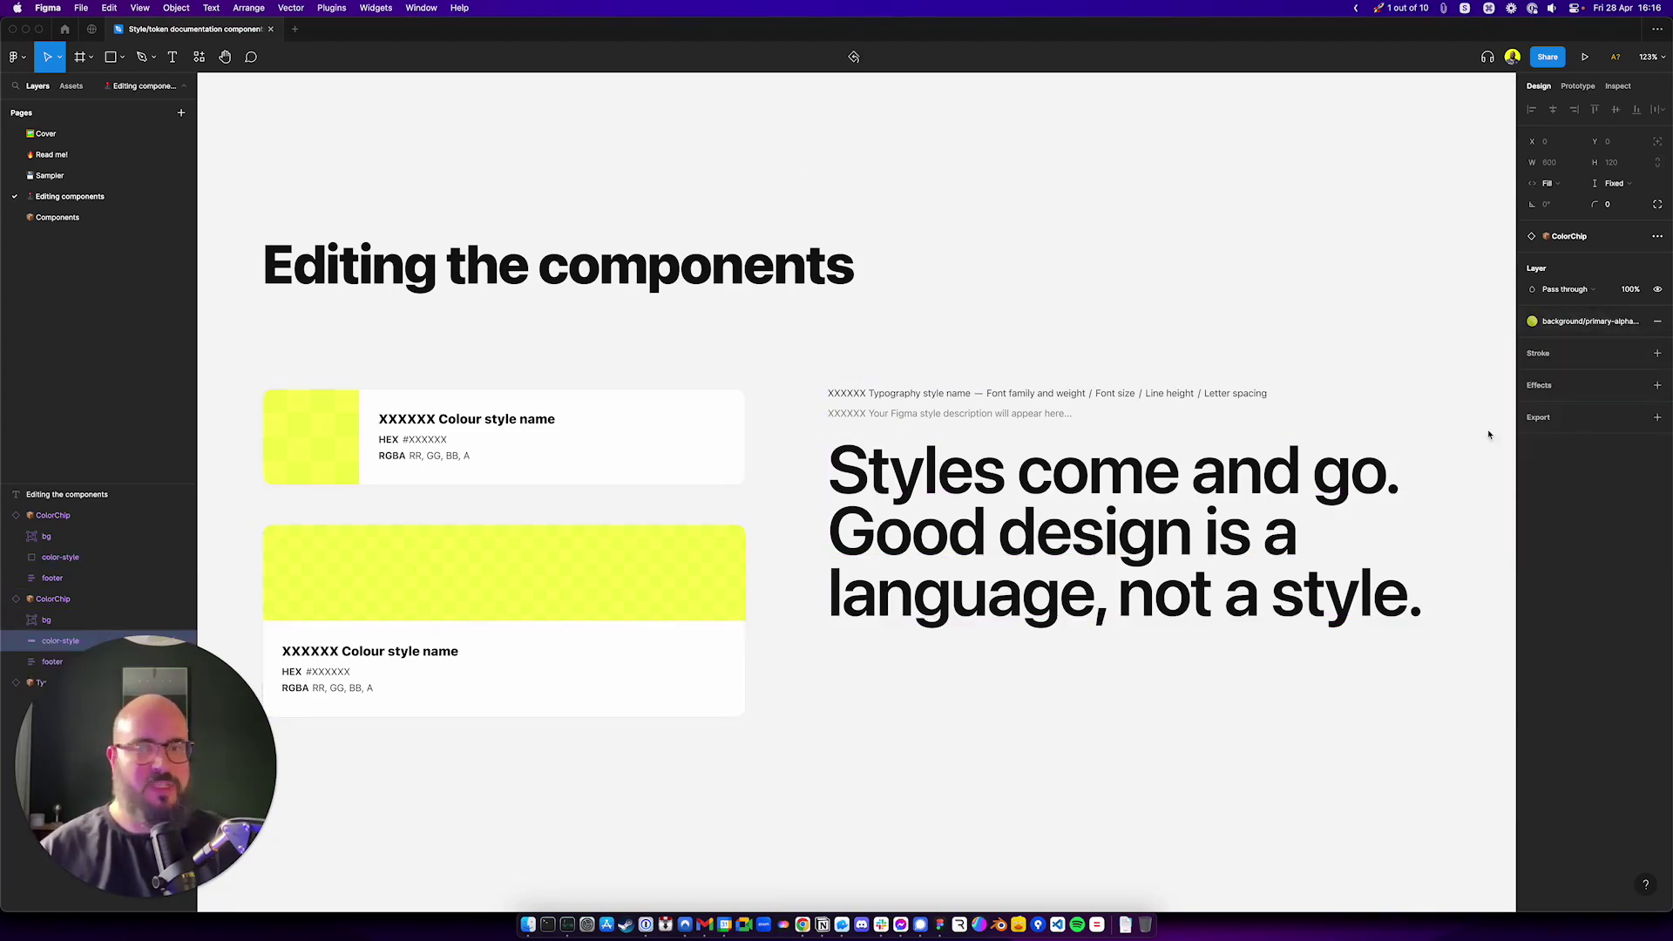
click(750, 329)
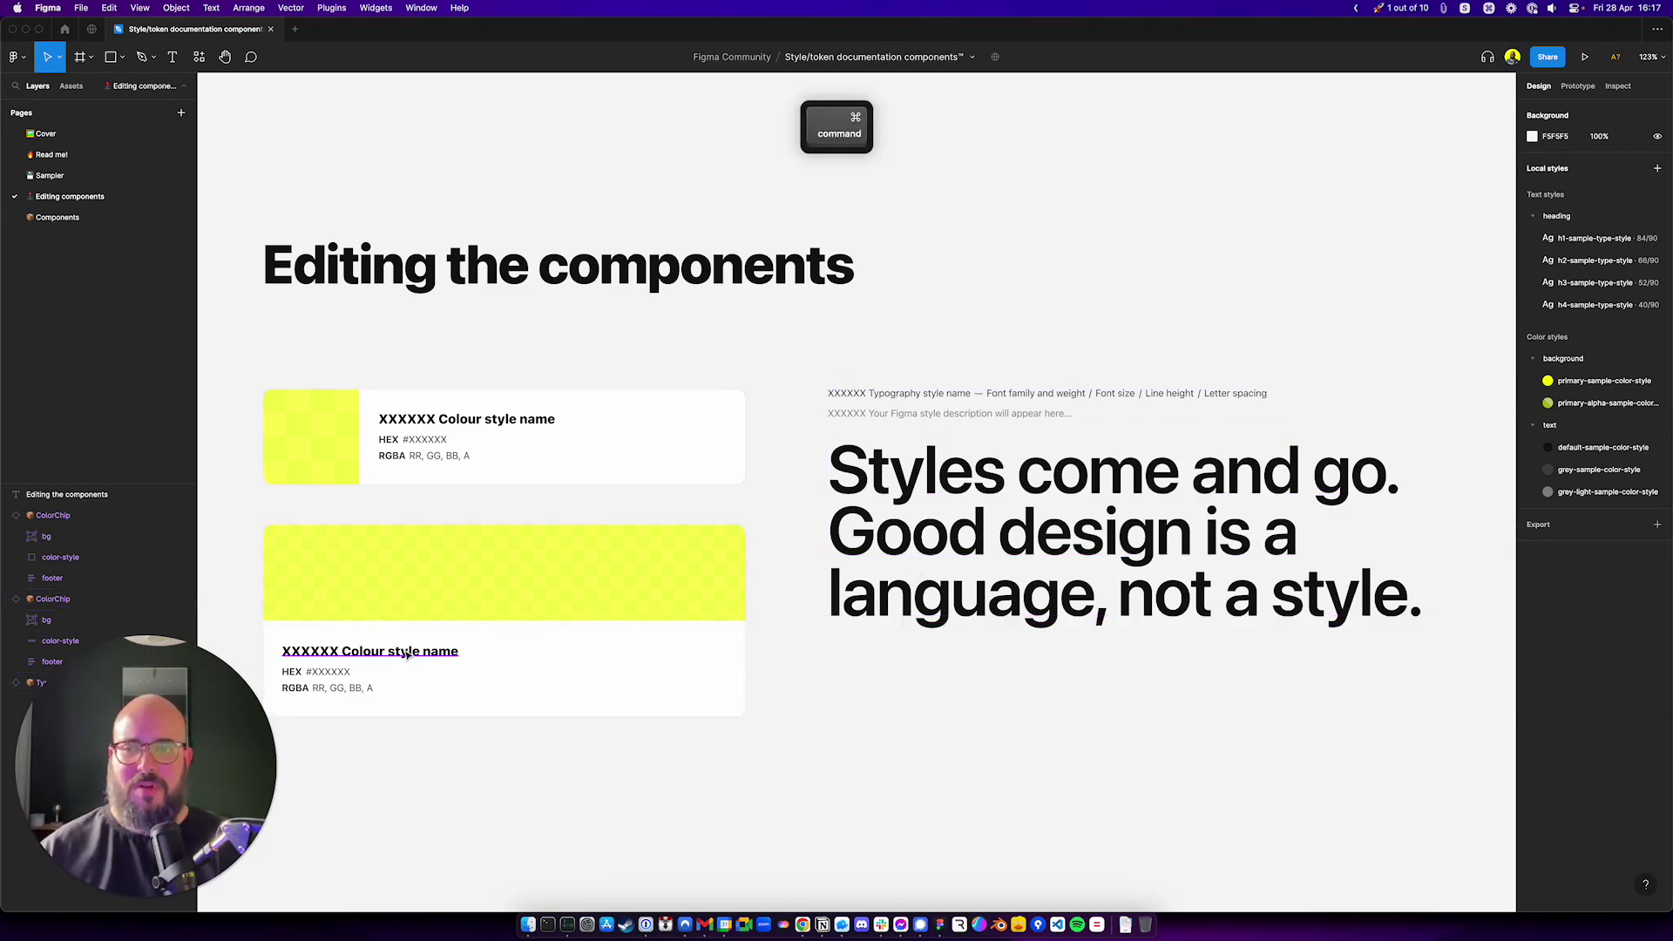
super+click(366, 650)
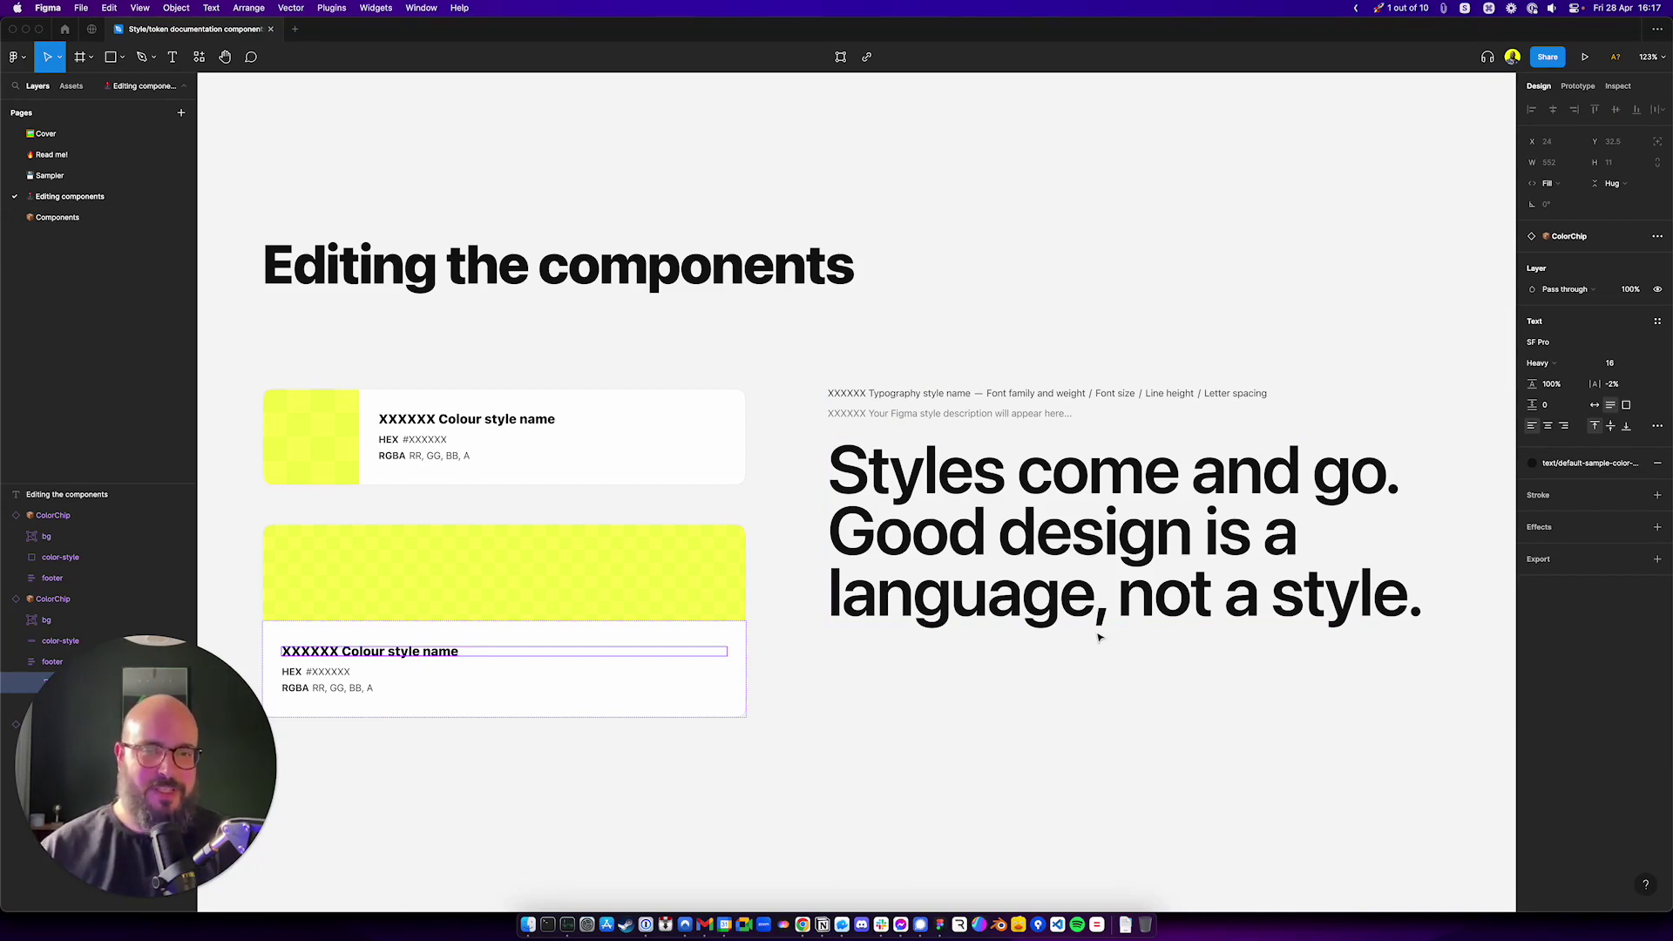
Step: Detach the heading text style from the TypeChip specimen and set its font to Inter
super+click(1159, 601)
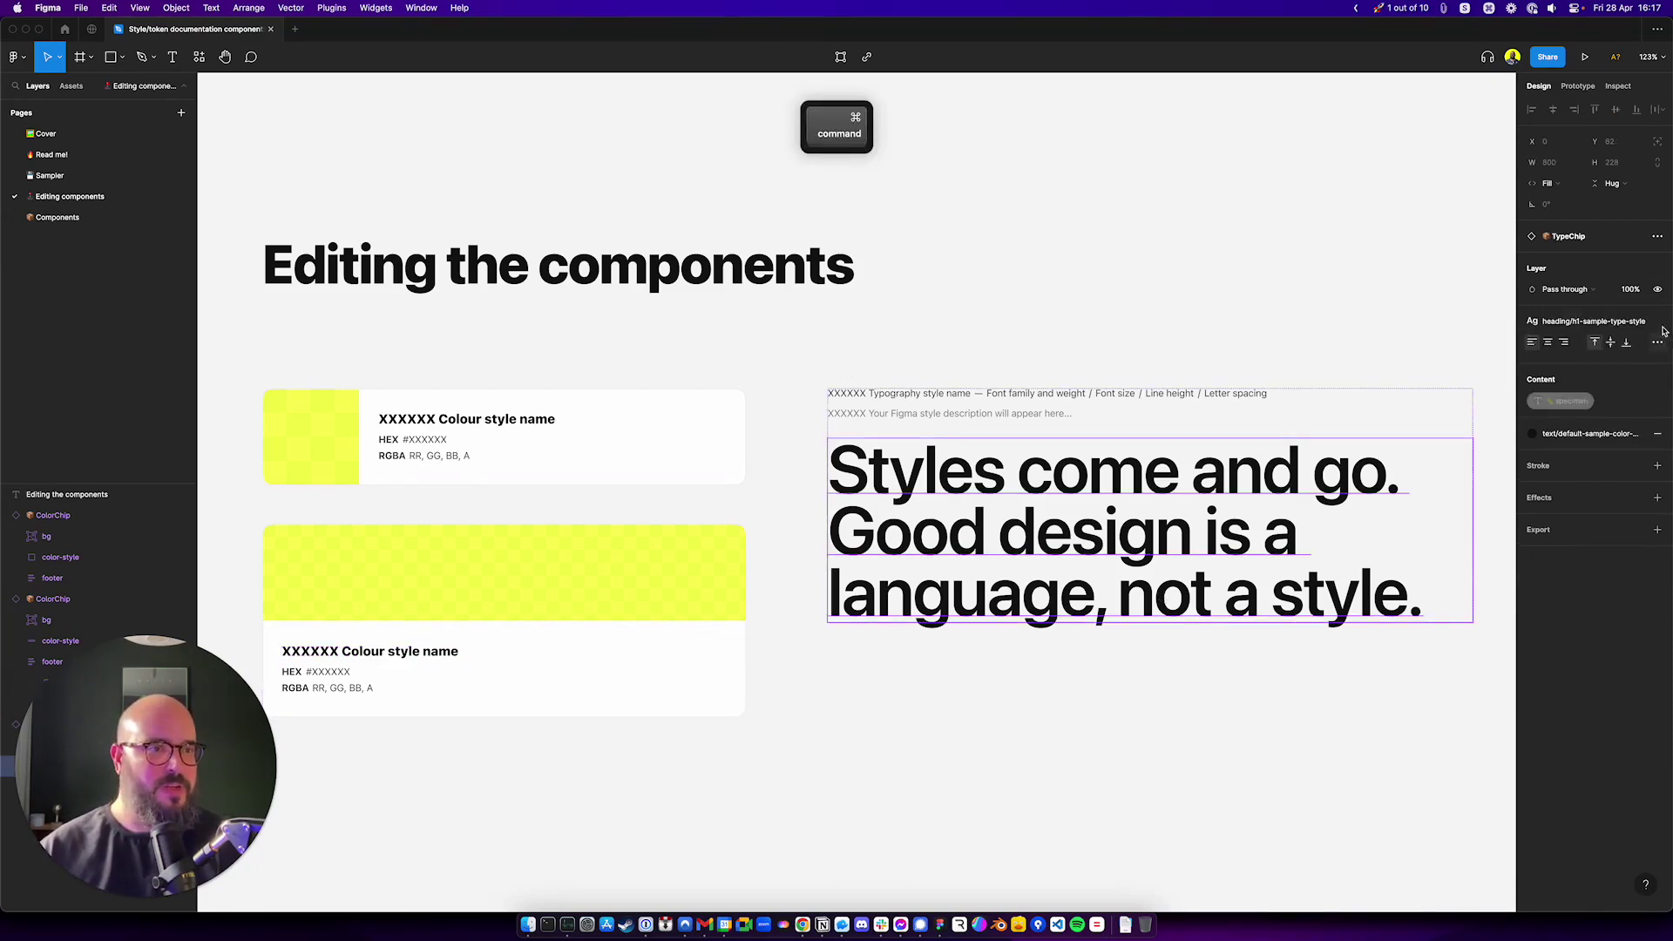
click(1661, 327)
click(1556, 343)
text(Inter)
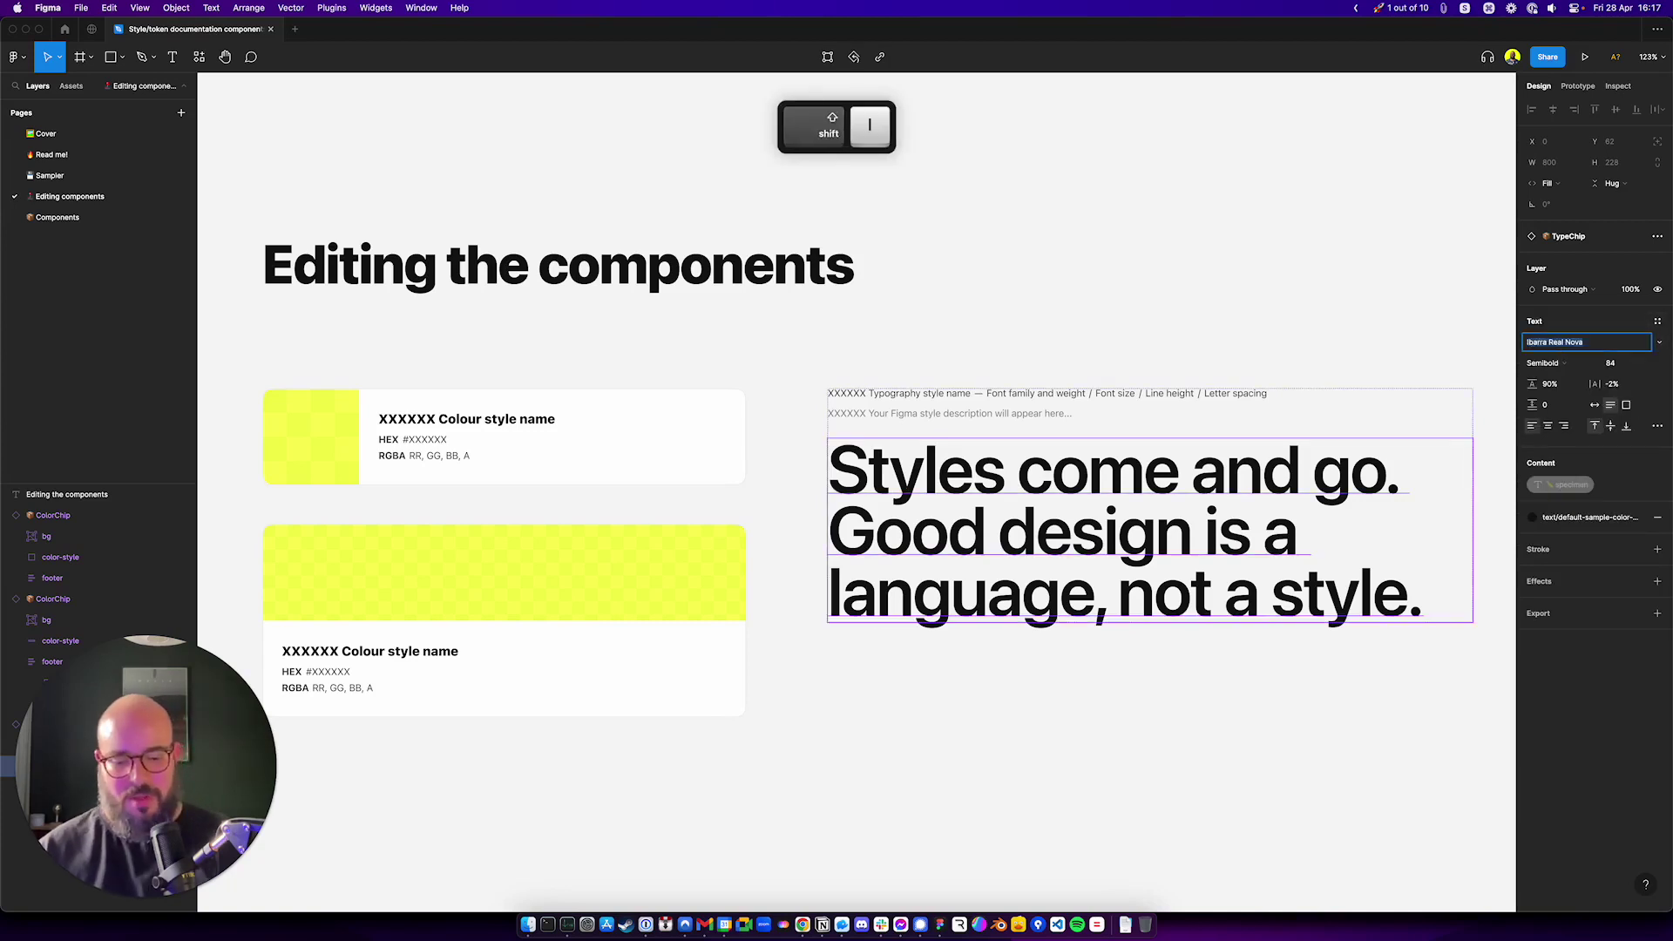
key(Return)
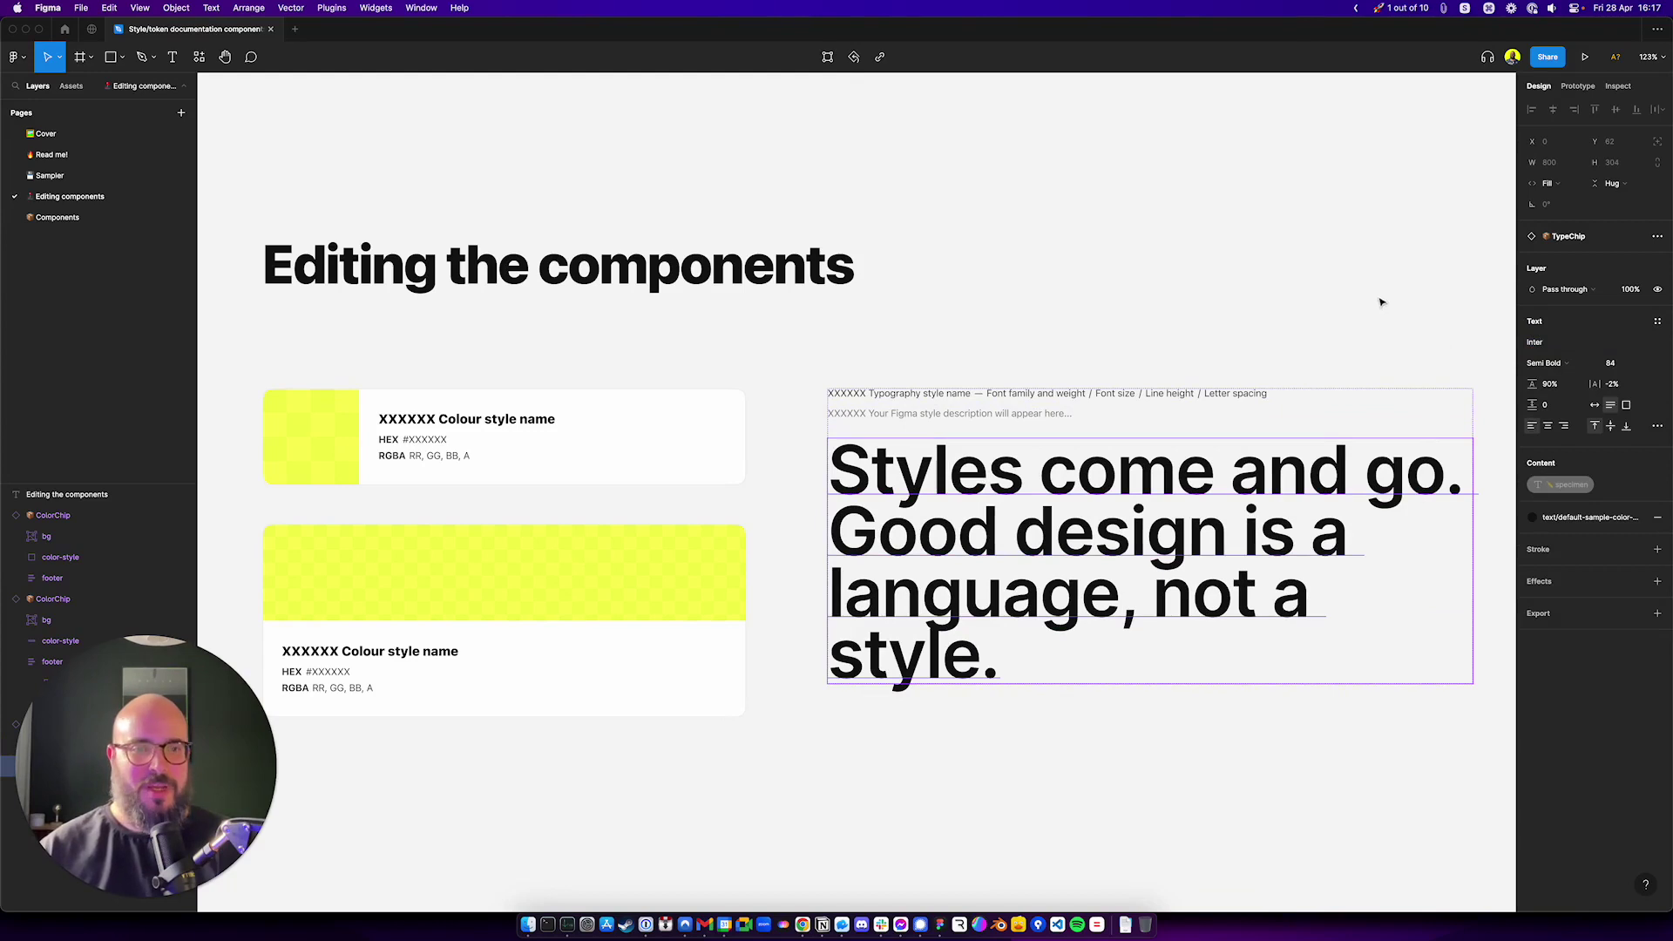
Step: Reset all overrides on the TypeChip instance to restore its original heading style
click(1207, 475)
right_click(1204, 473)
click(1245, 746)
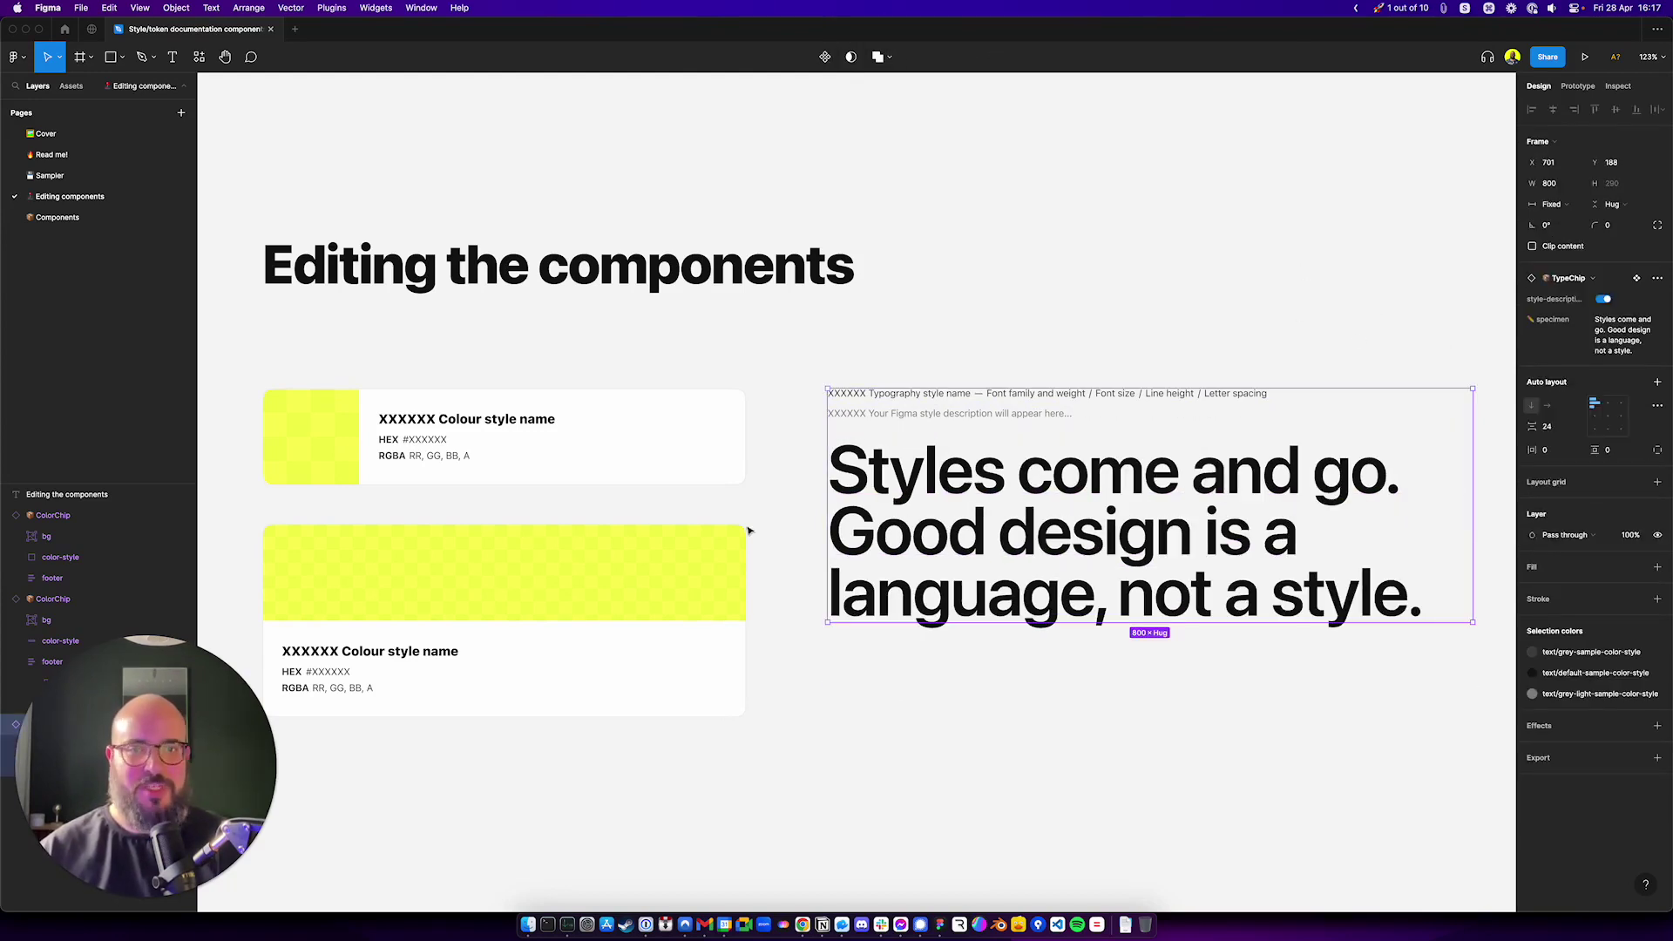
super+click(1122, 482)
right_click(1101, 530)
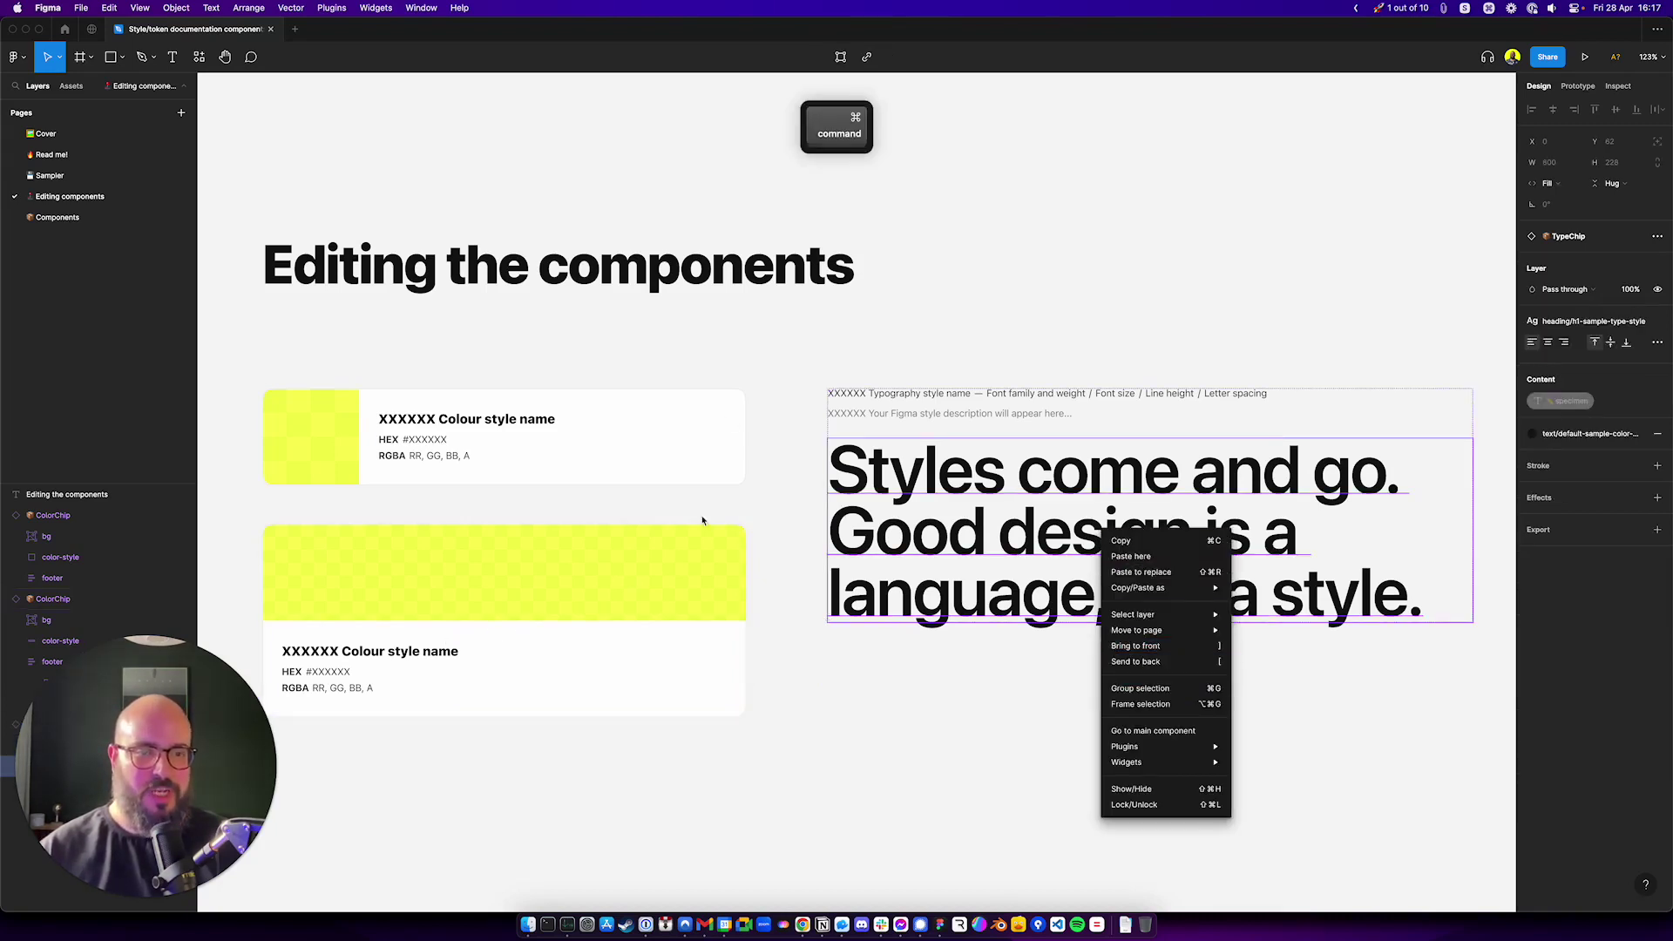
key(Escape)
click(885, 784)
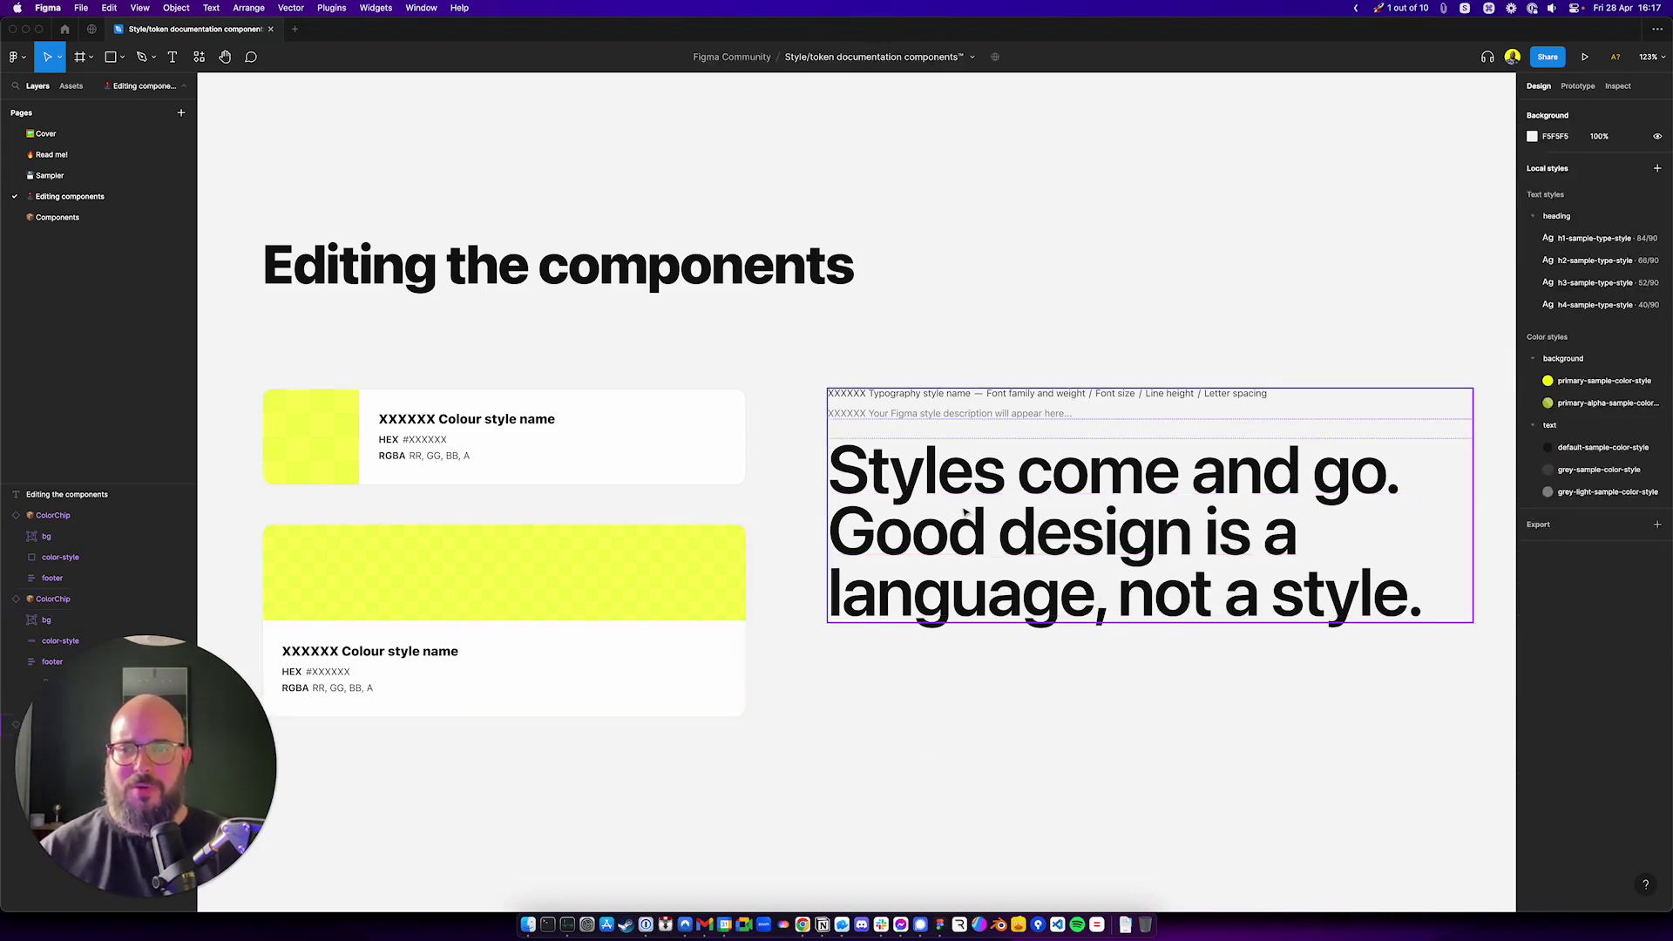
Step: Reset all overrides on both ColorChips so their swatches return to solid yellow
click(571, 638)
shift+click(561, 456)
right_click(604, 460)
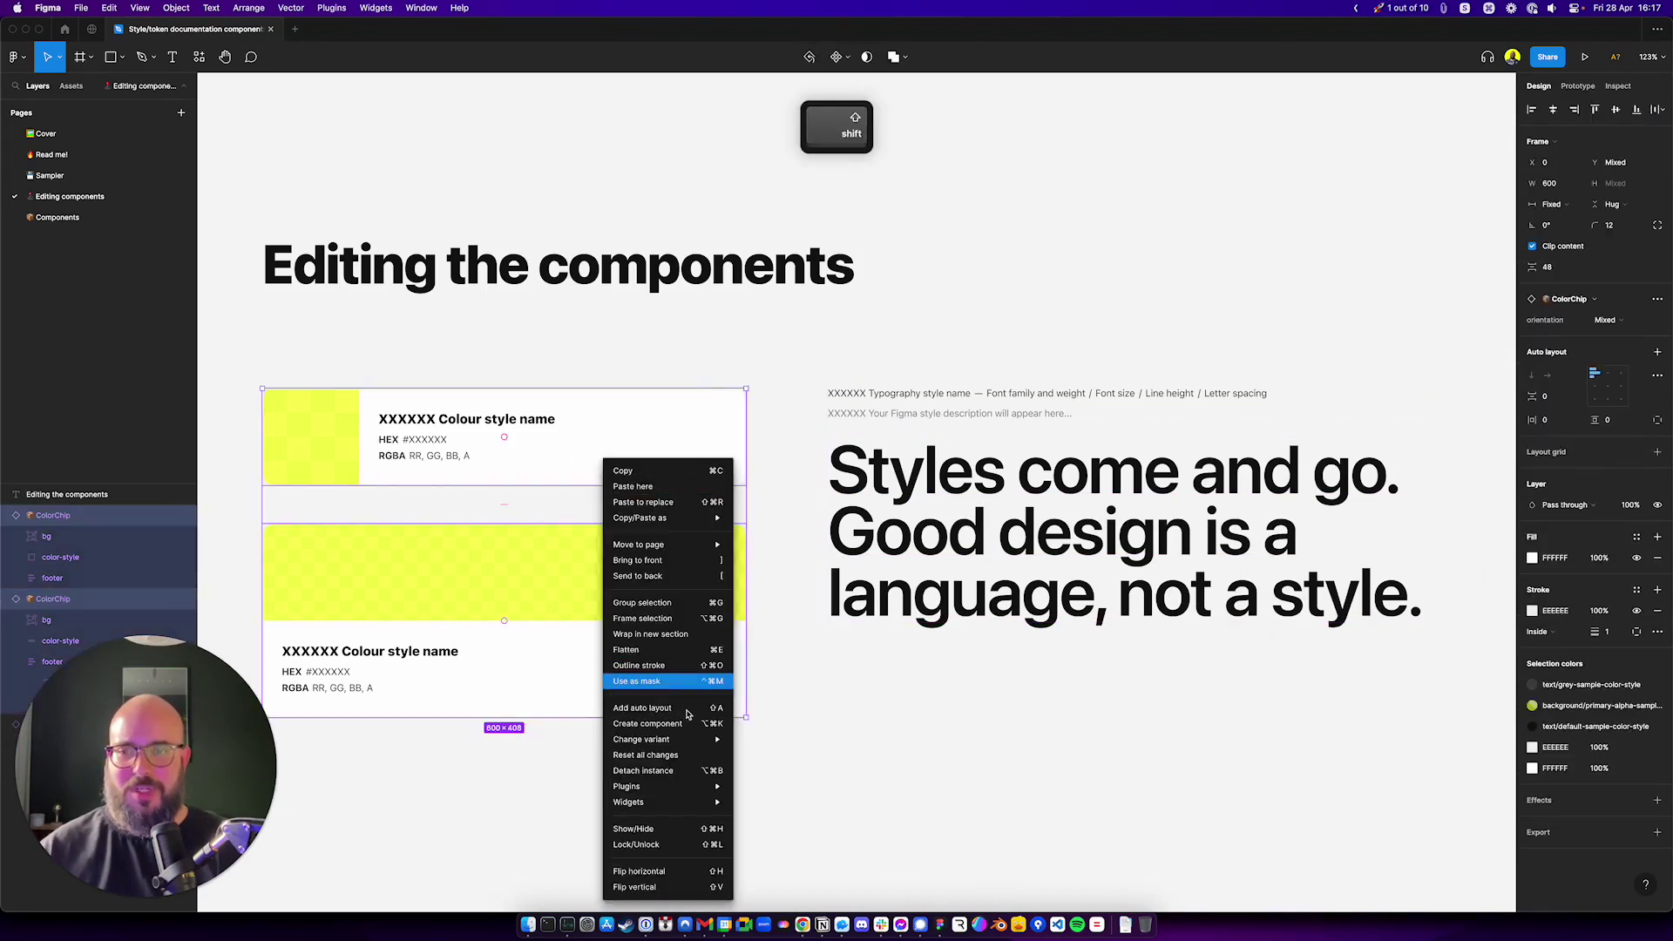
click(678, 756)
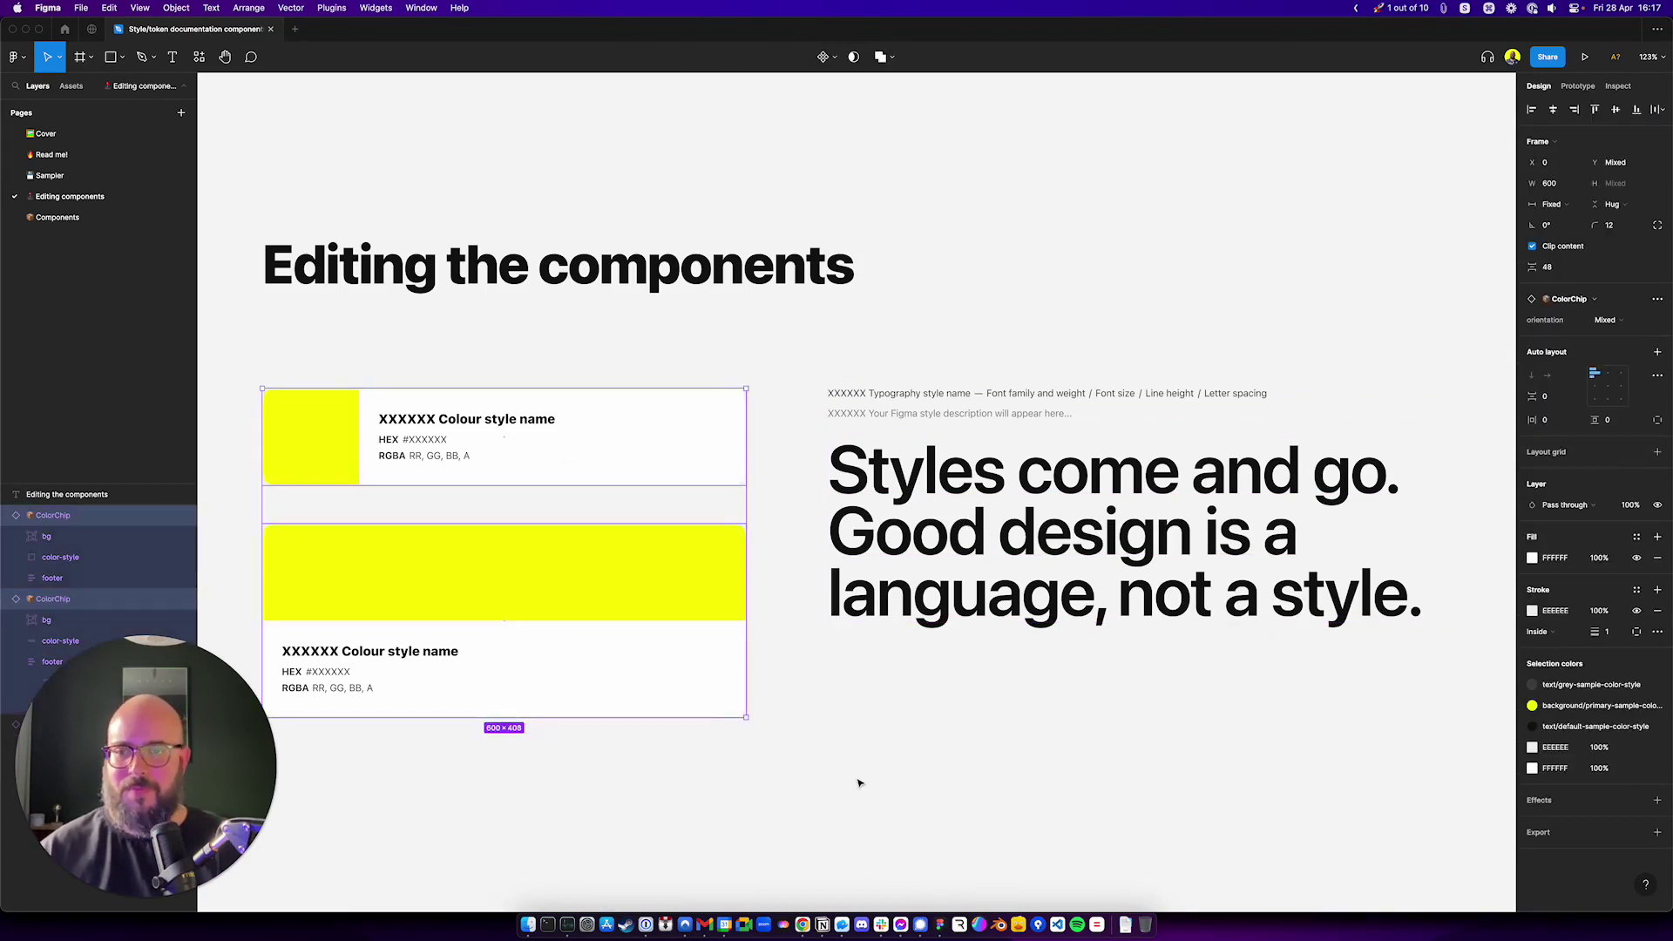
click(859, 783)
Step: Switch to the Sampler page showing the ColorChip and TypeChip samples
click(48, 176)
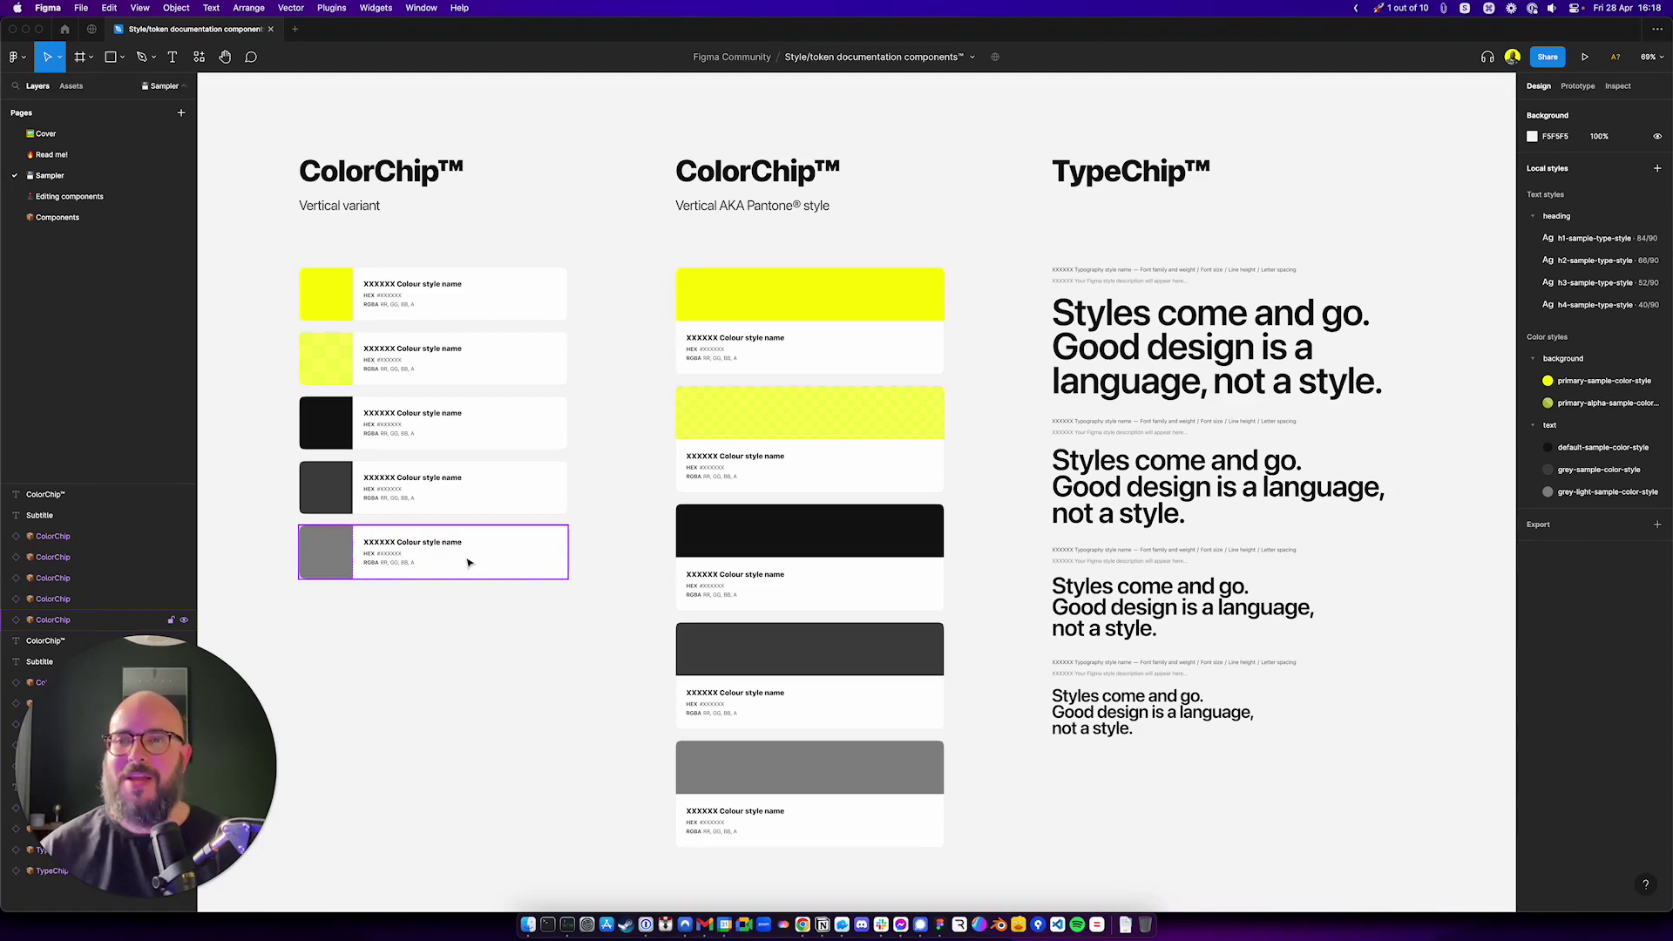
Step: Deselect the last ColorChip in the Pantone-style column on the Sampler page
click(546, 653)
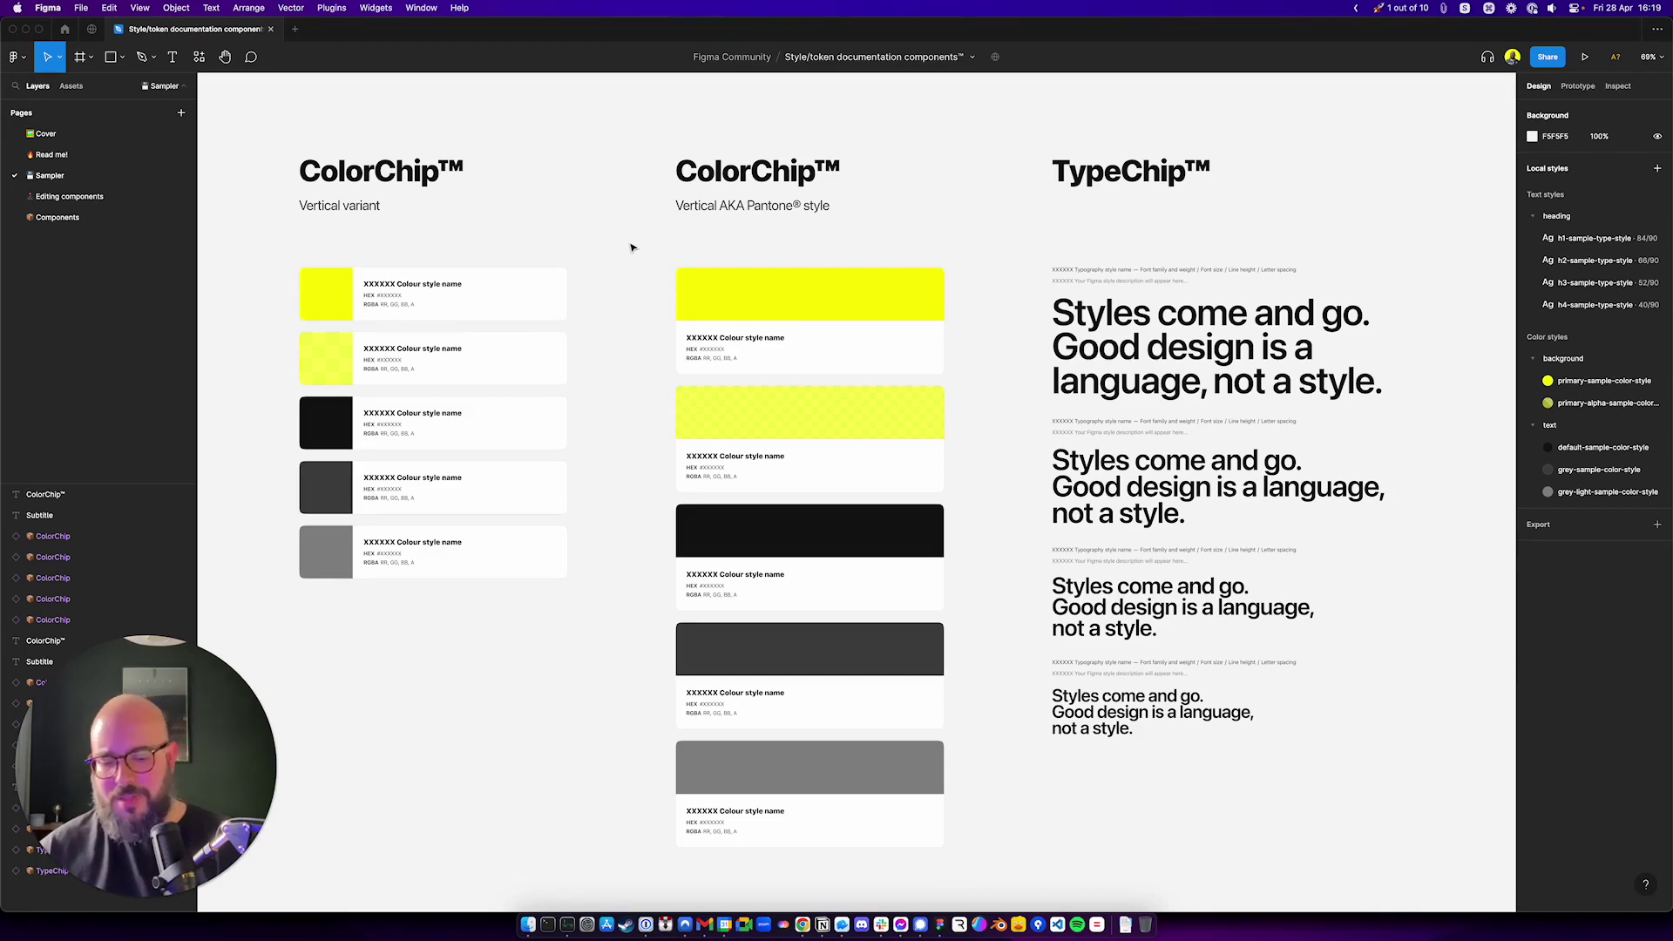
key(super)
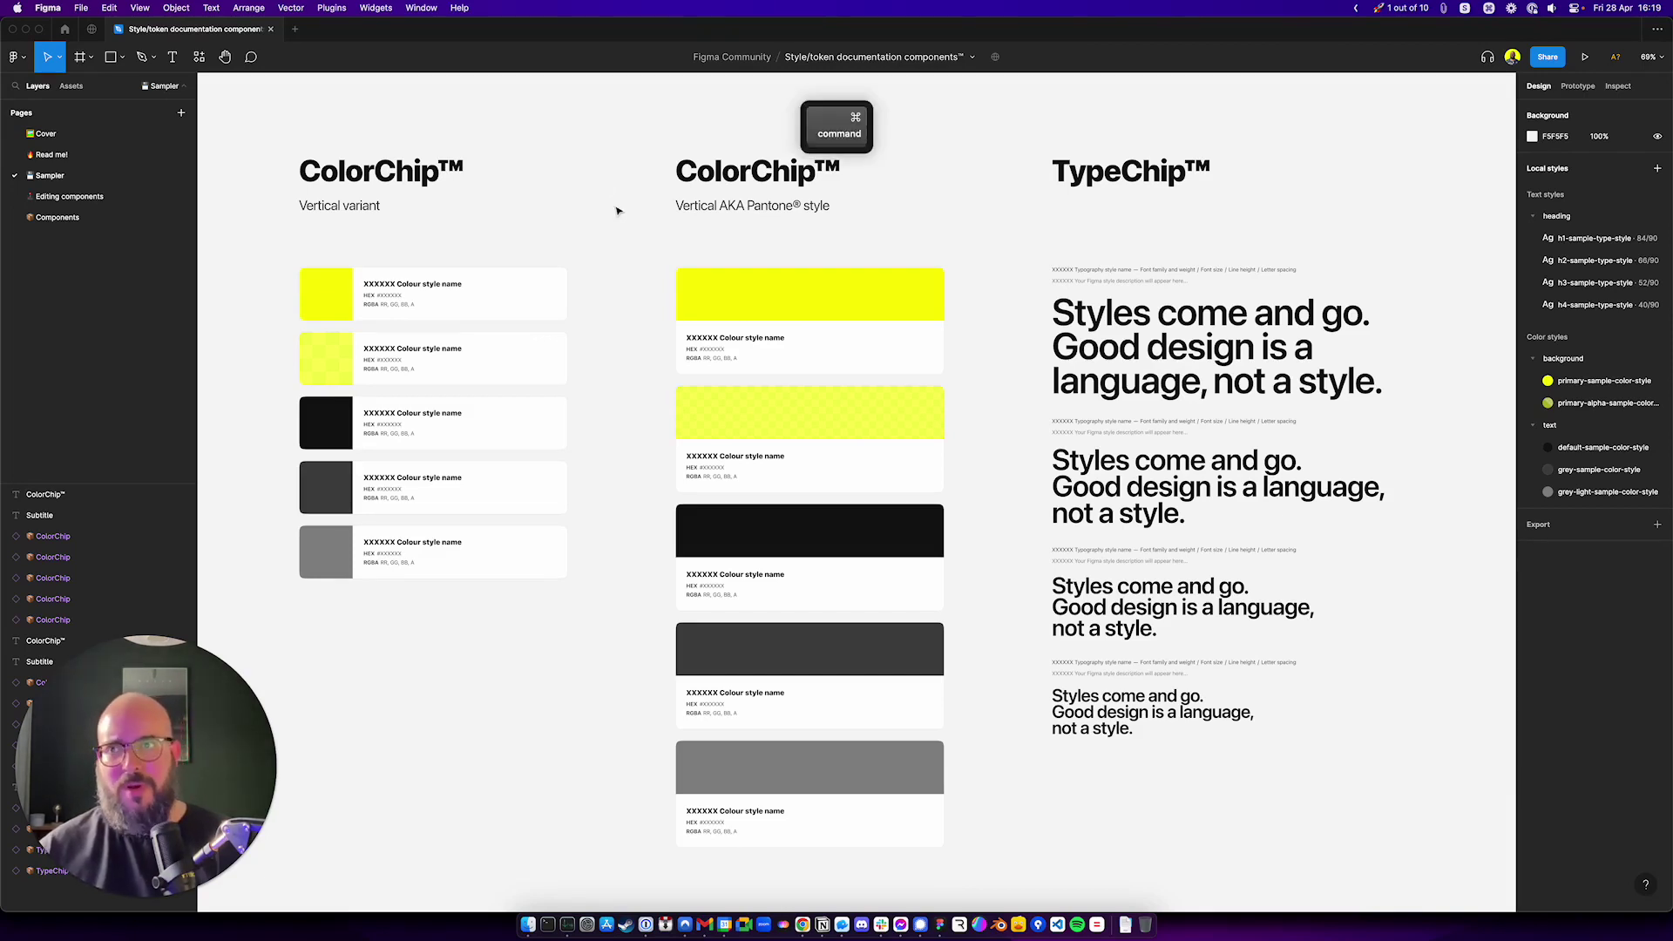
Step: View the Automator plugin's Community page, then return to the style documentation file
click(92, 29)
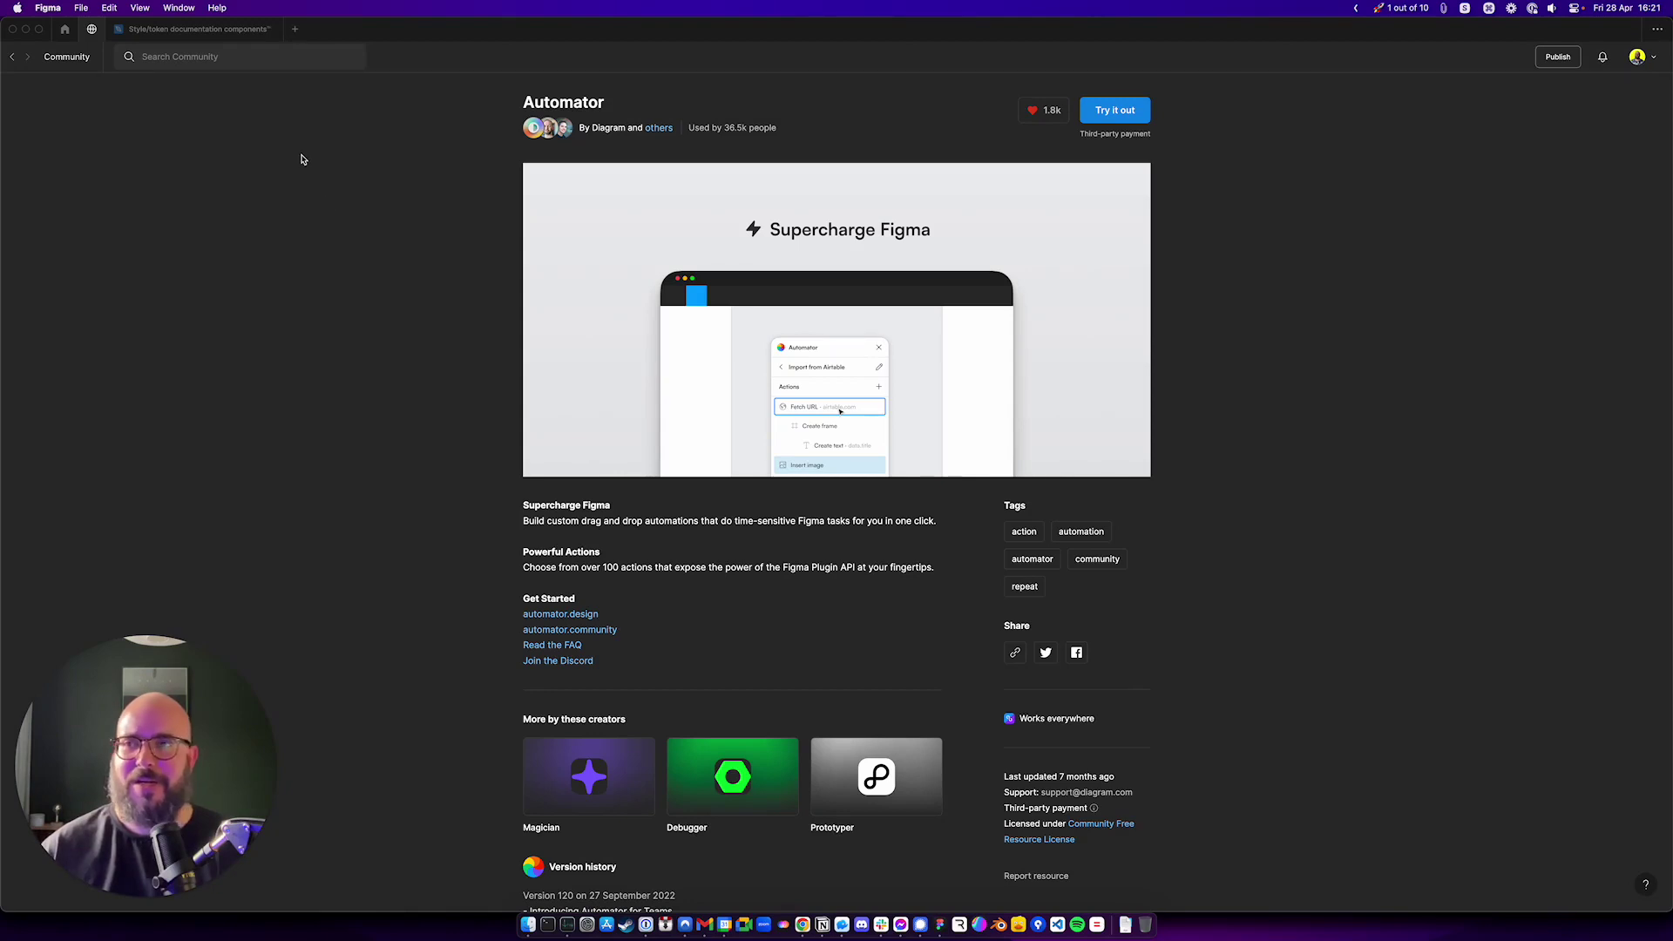
click(235, 31)
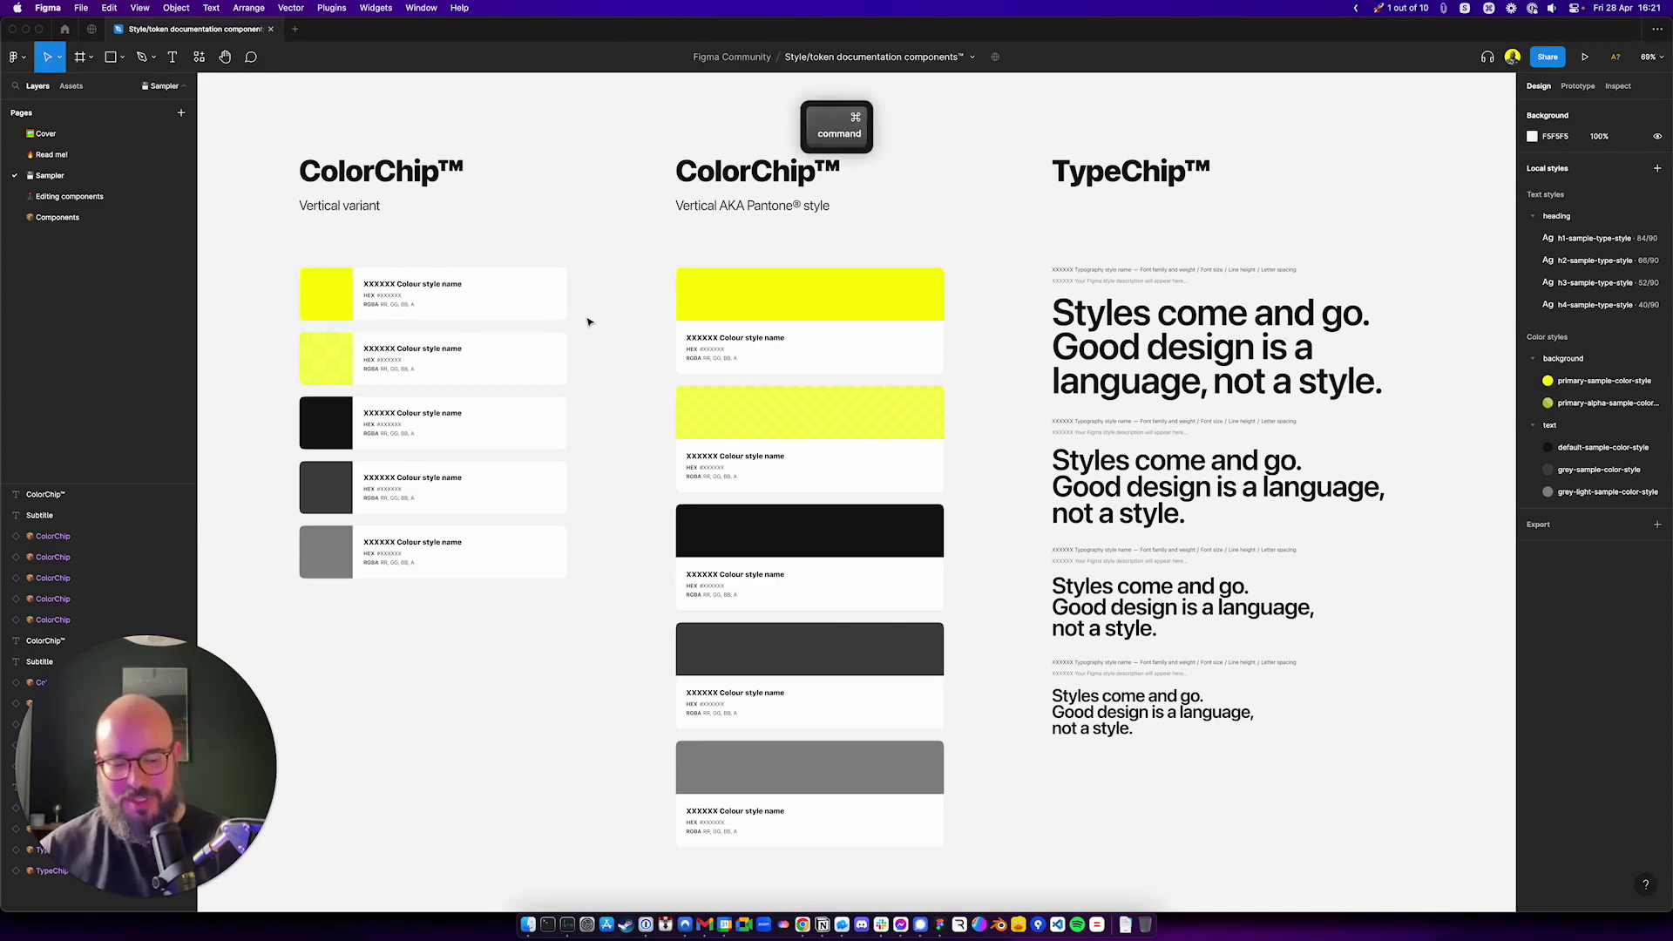
Step: Launch the Automator plugin via Quick Actions and place its window beside the chips
key(super+slash)
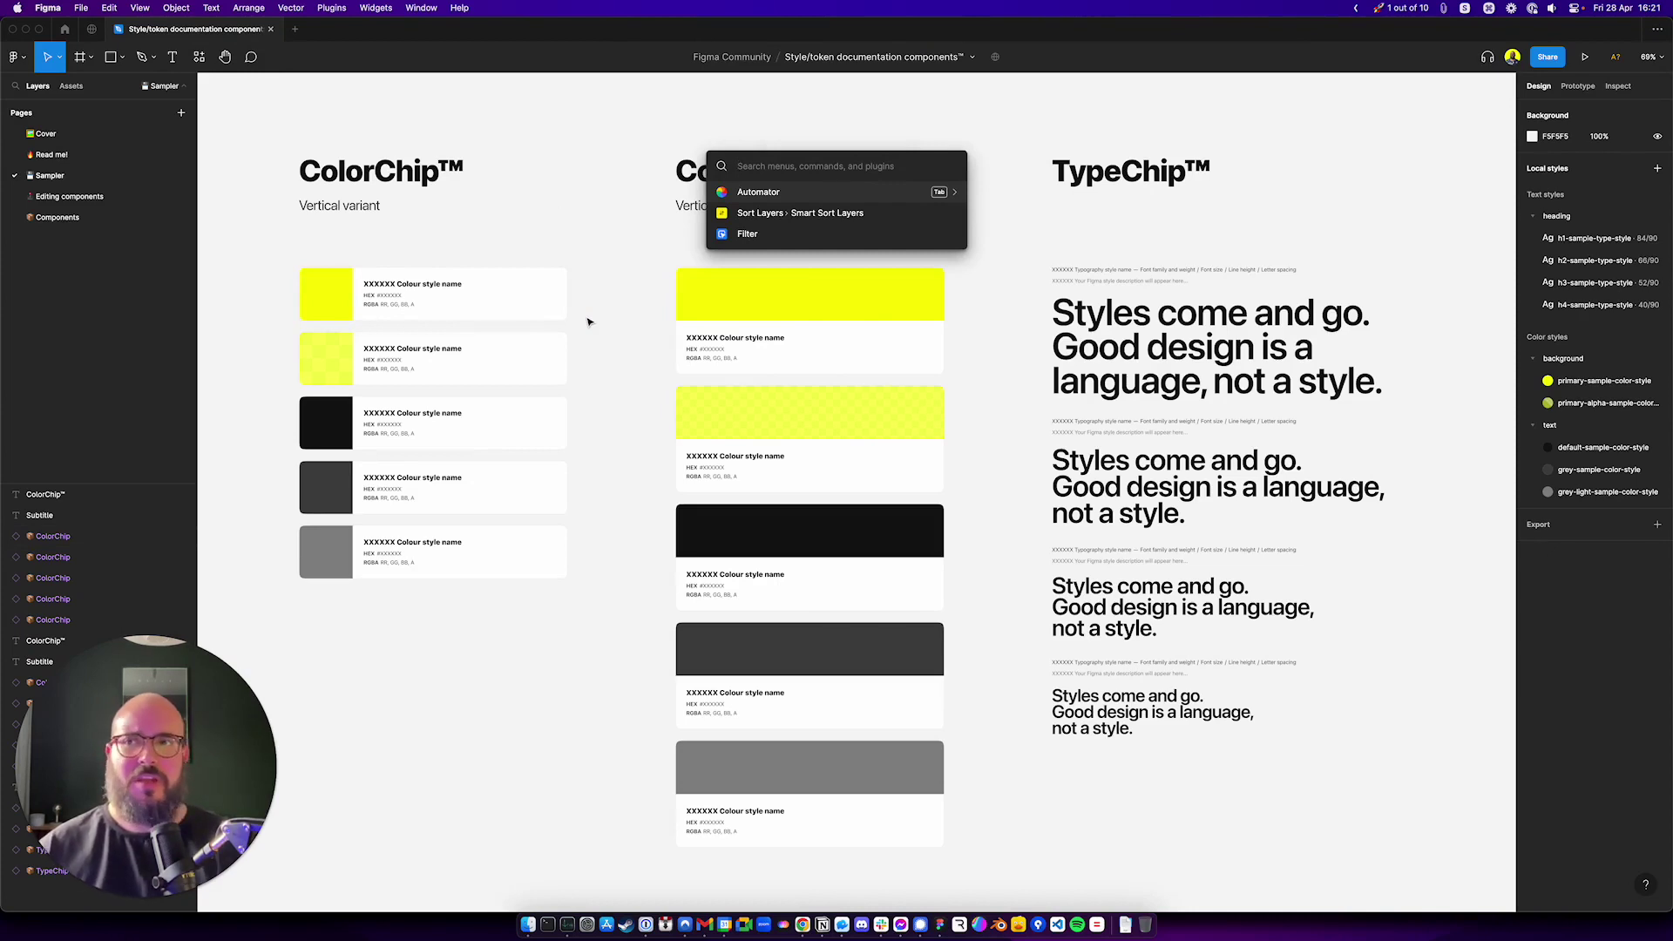
click(749, 193)
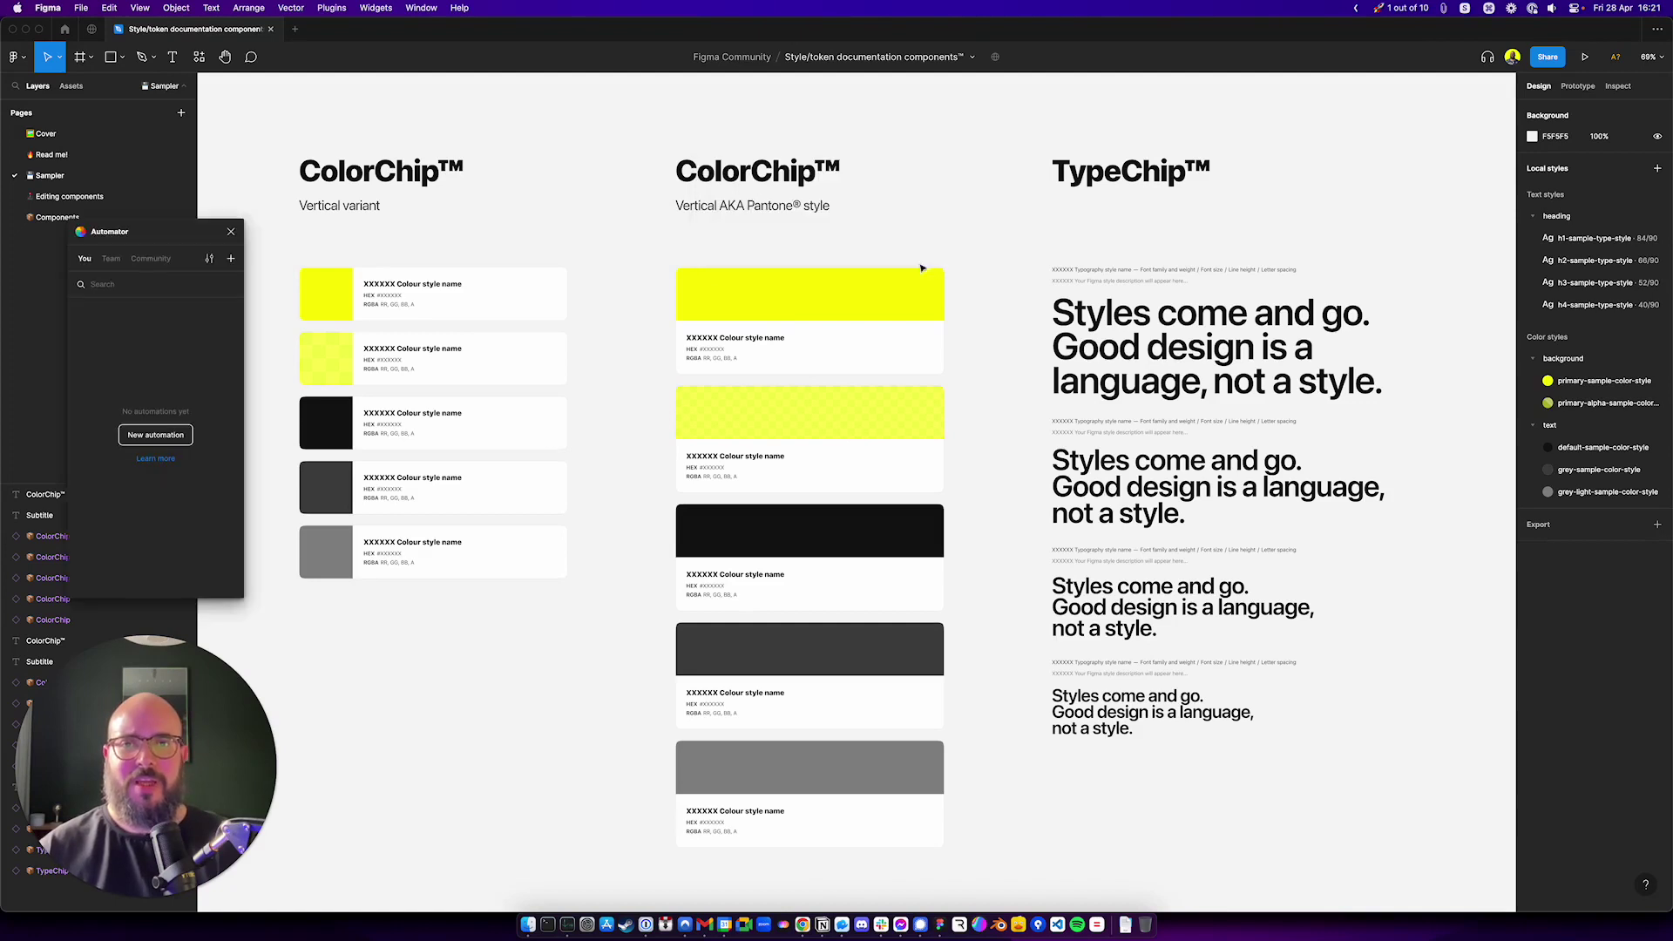
drag(192, 233, 244, 213)
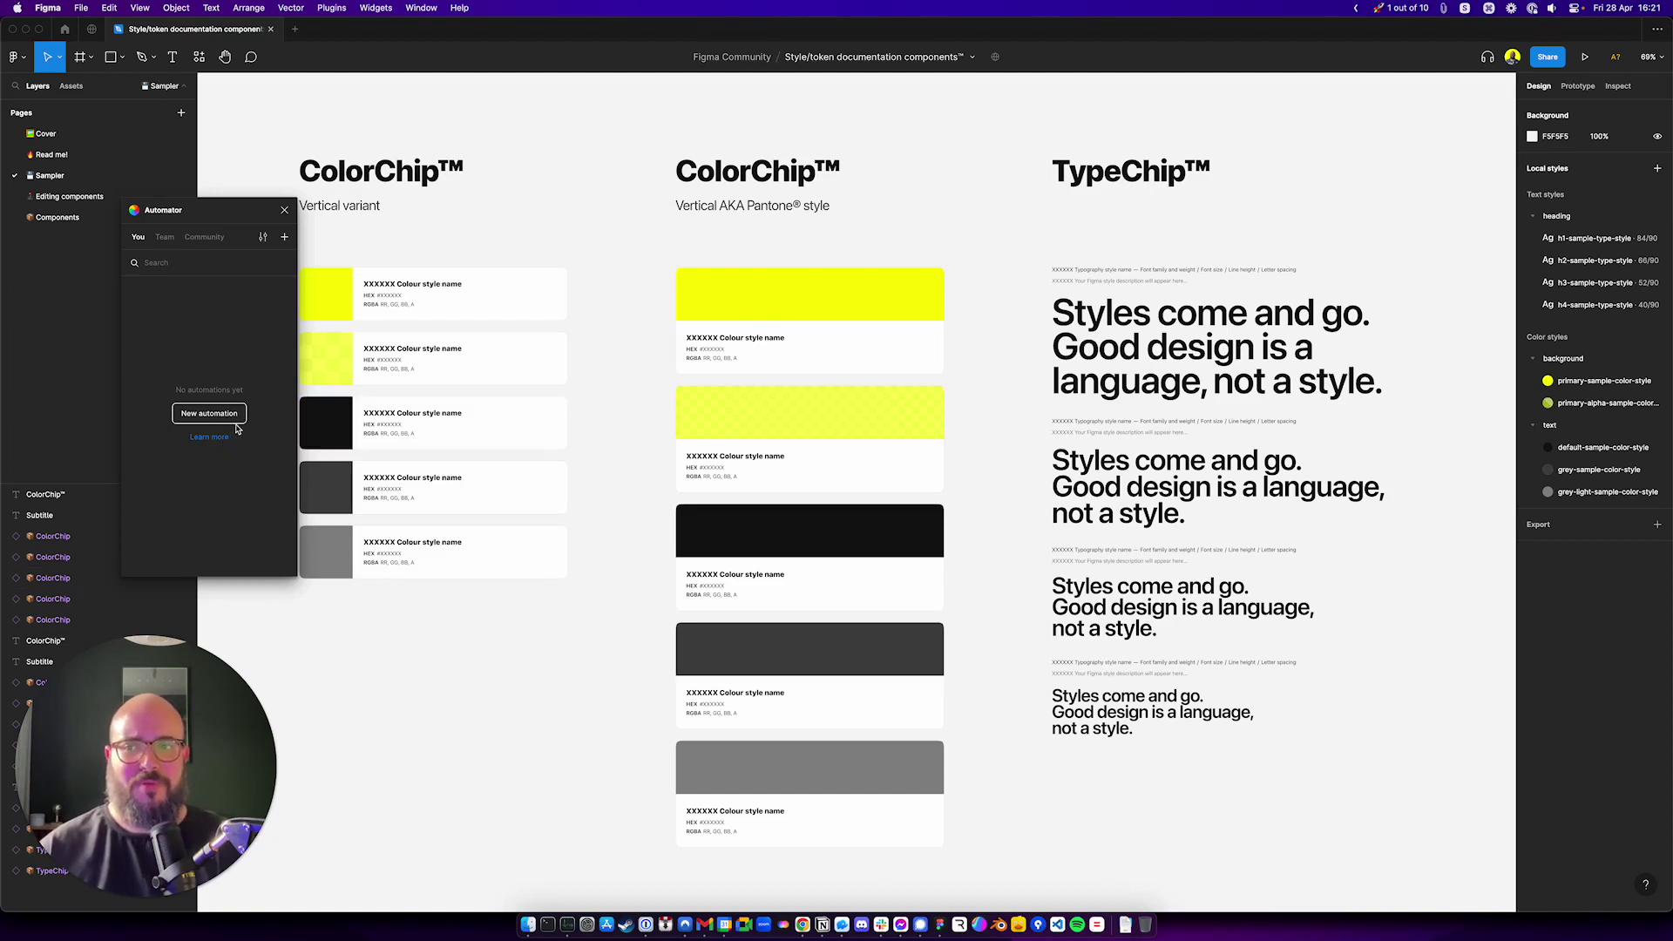
drag(251, 218, 209, 222)
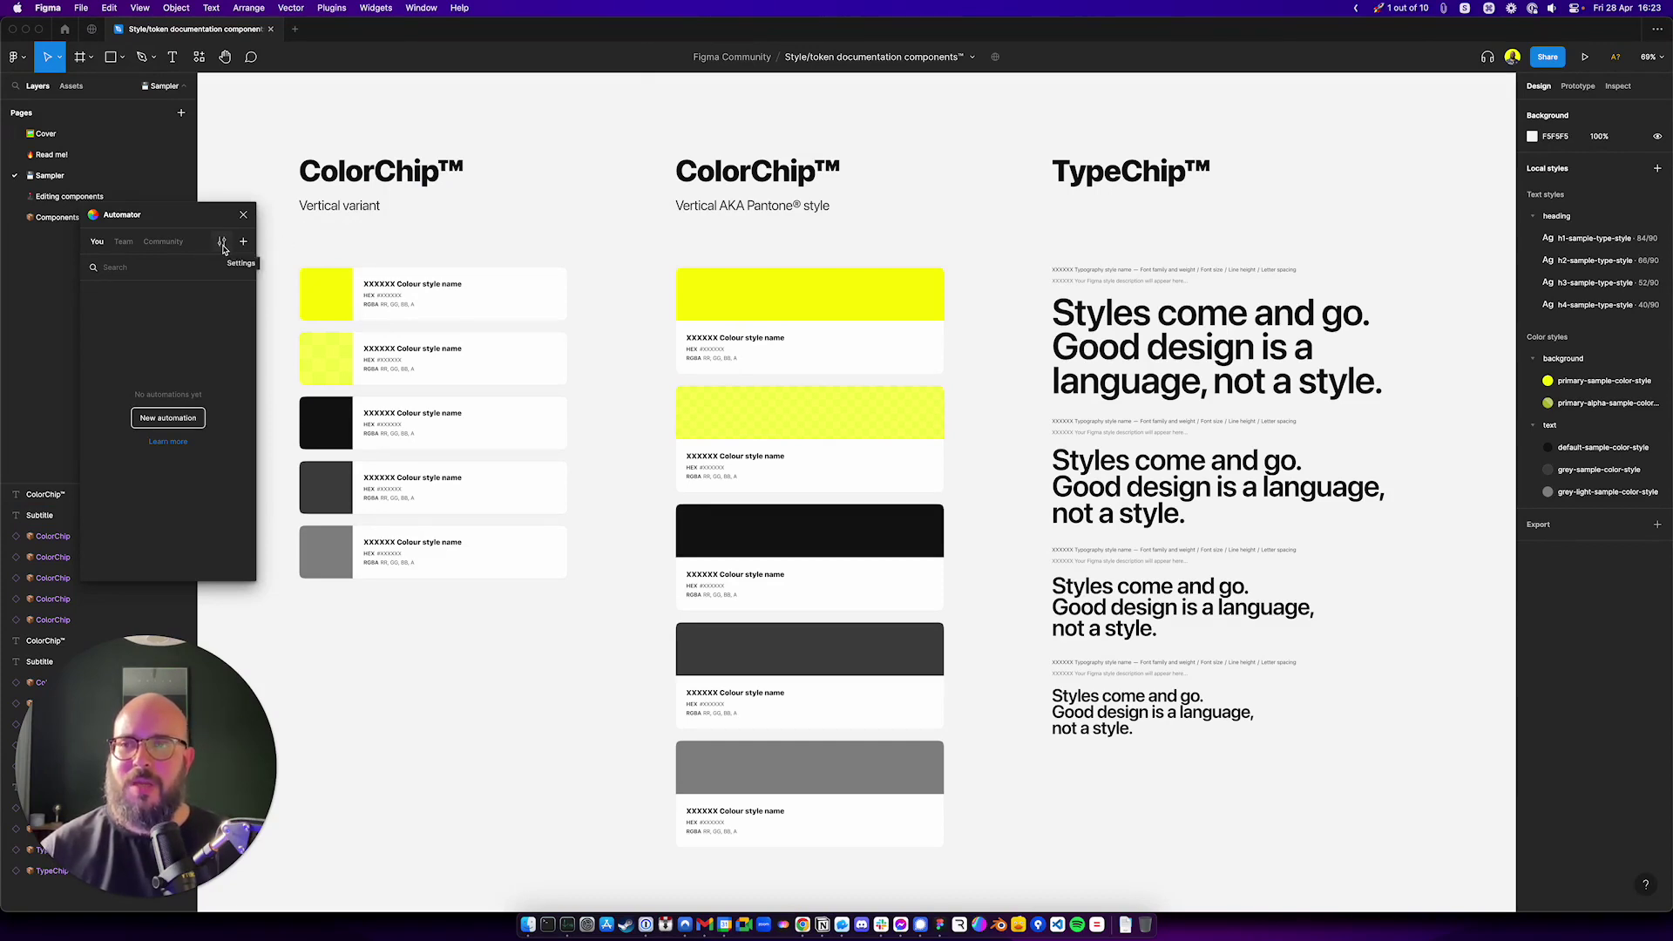
Step: Import 'Update the style-token docs™.json' into Automator from its settings
click(223, 251)
click(161, 295)
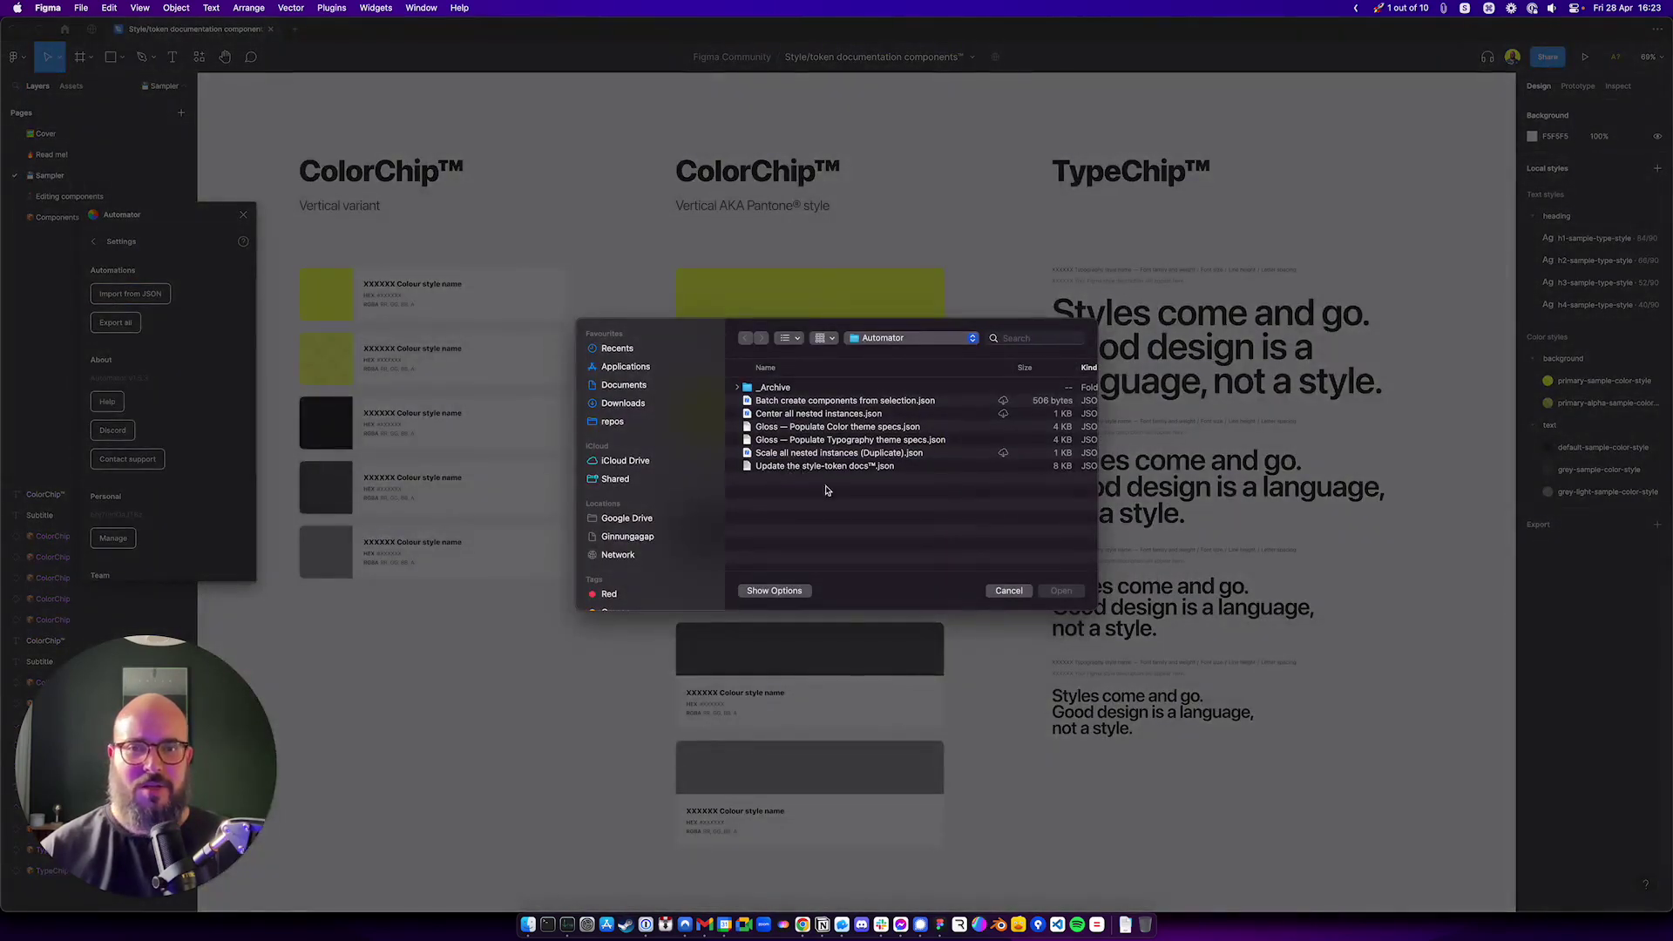
click(818, 471)
double_click(818, 471)
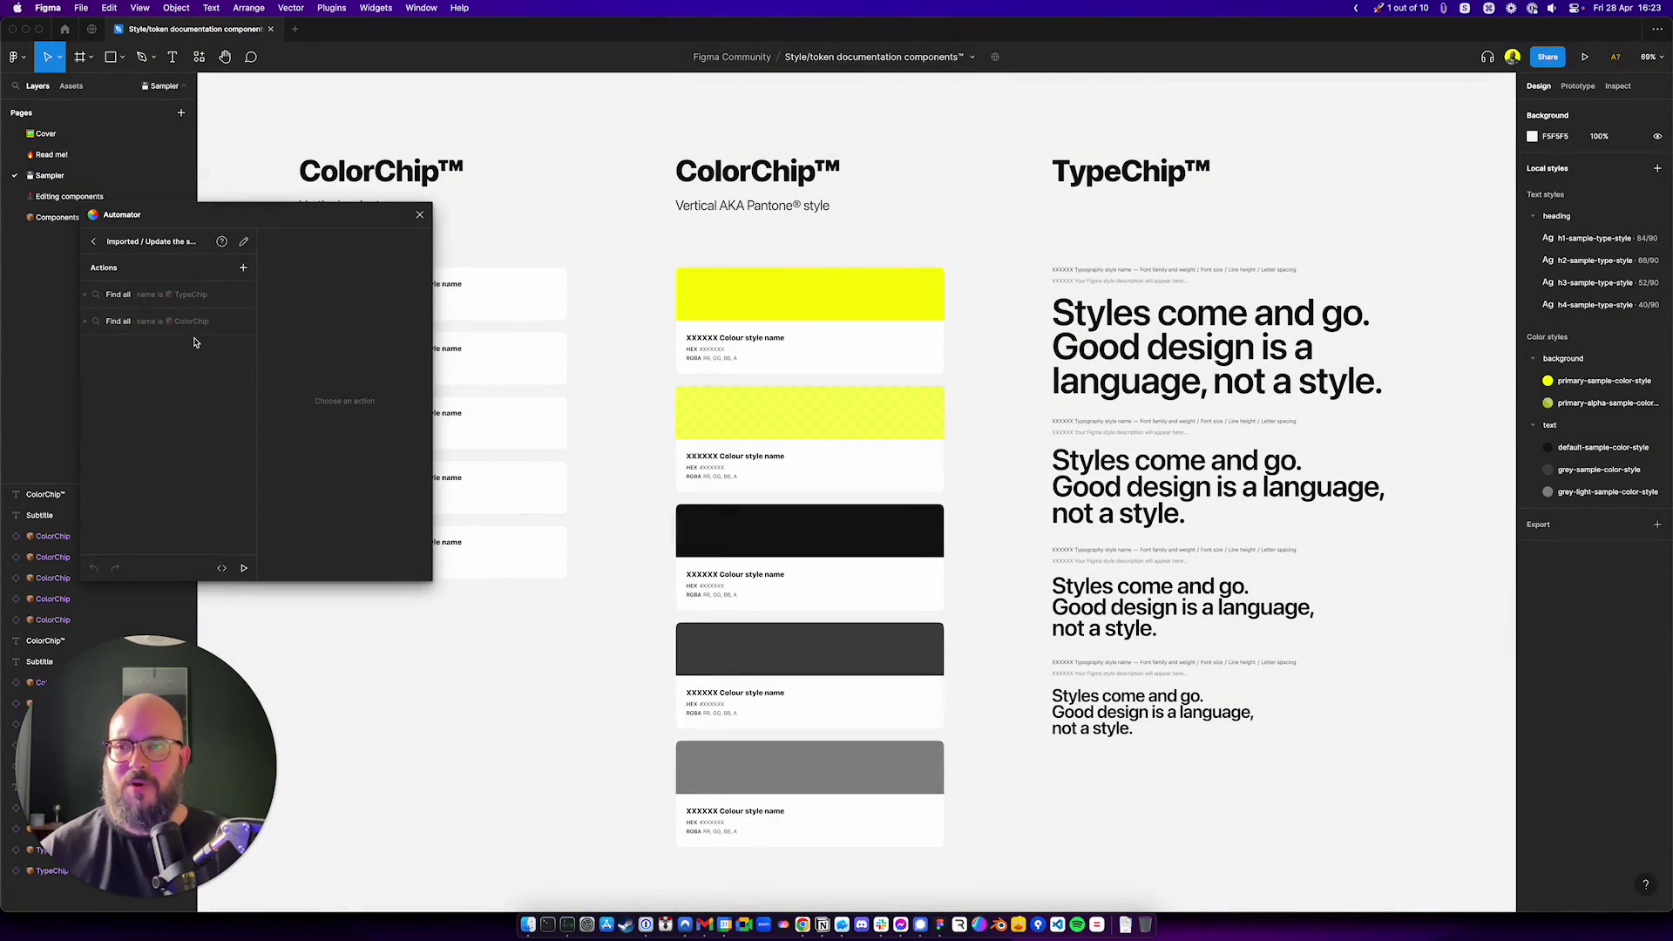
click(94, 242)
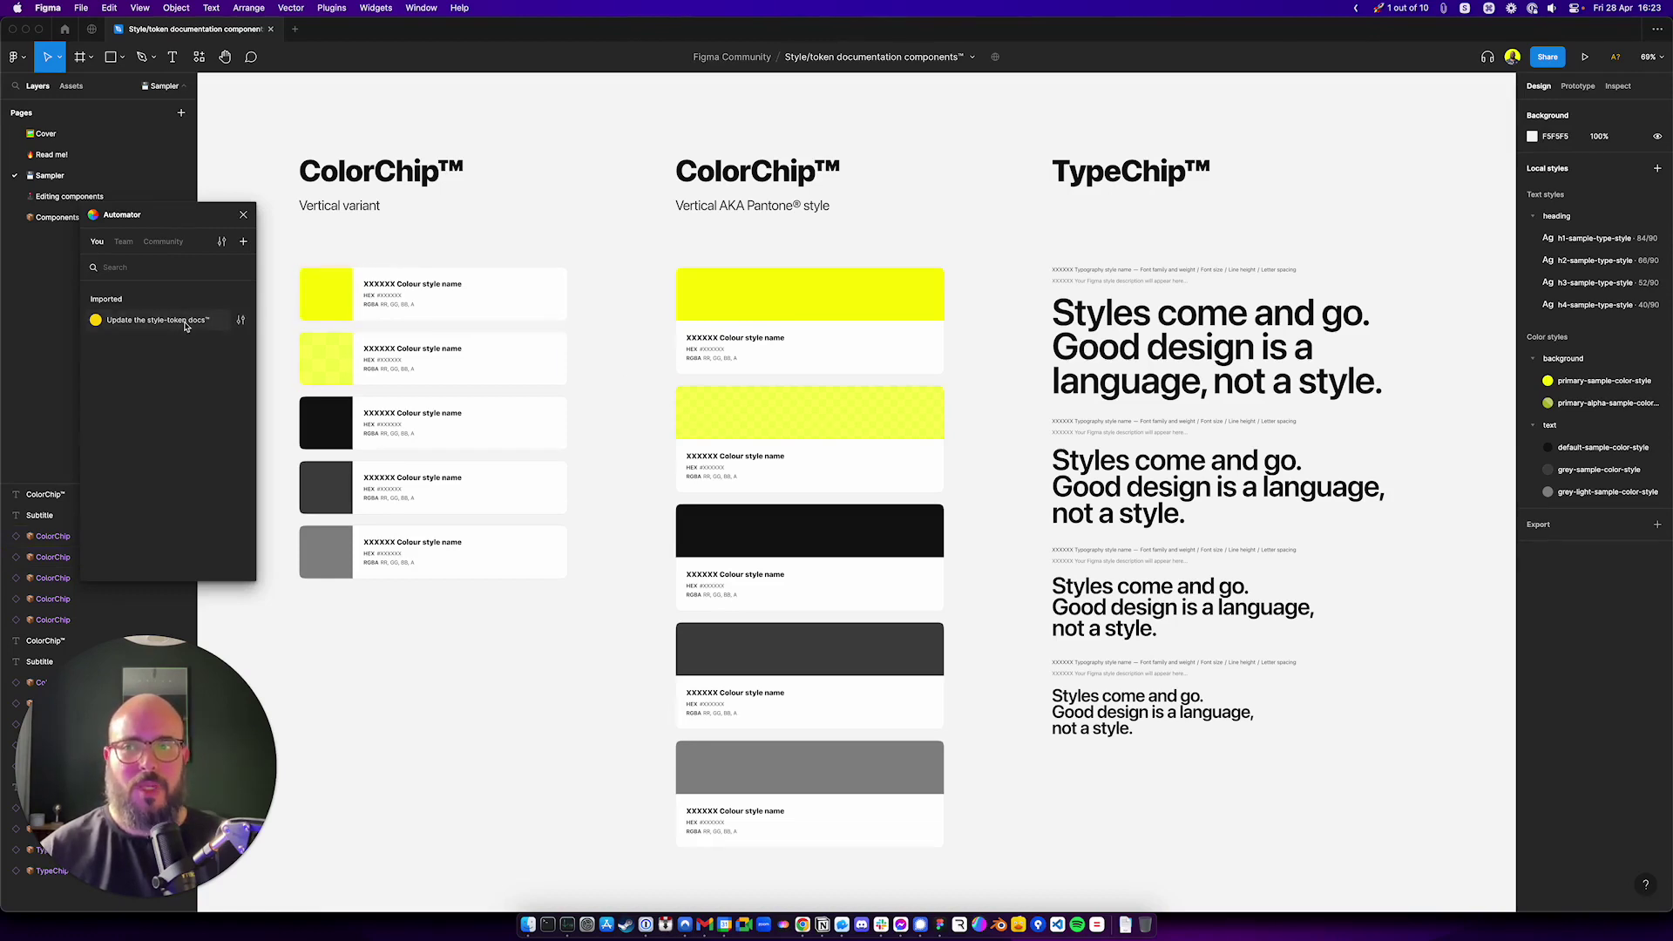
Step: Run 'Update the style-token docs™' to fill chips with style names, HEX and RGBA values
click(156, 320)
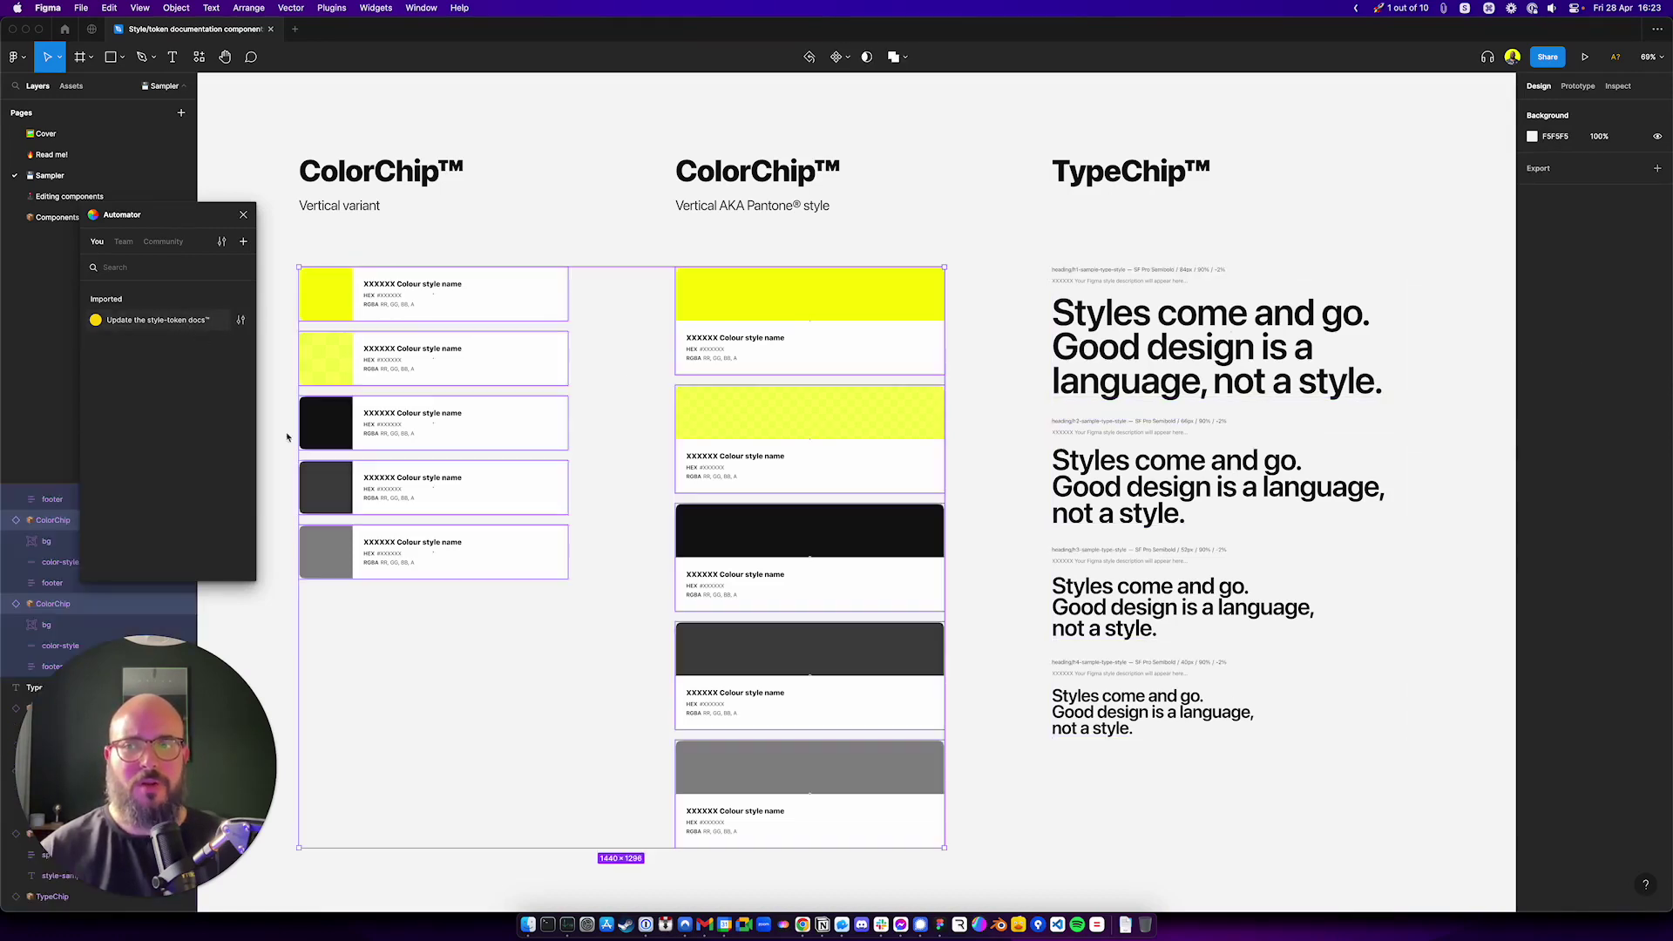
click(512, 667)
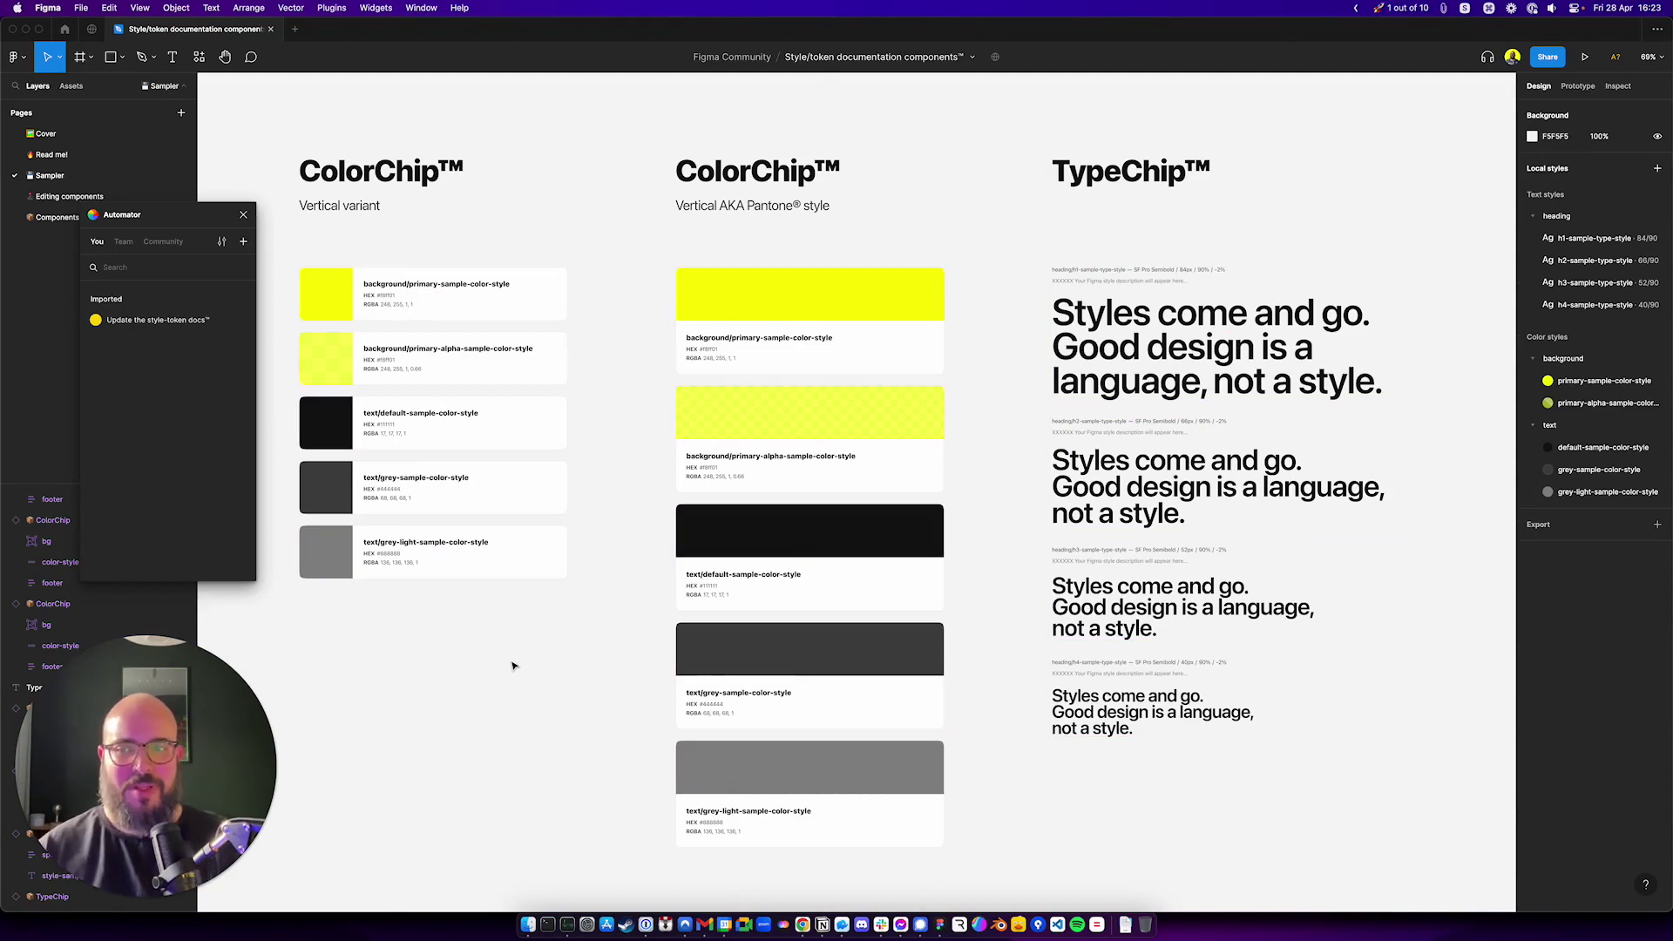